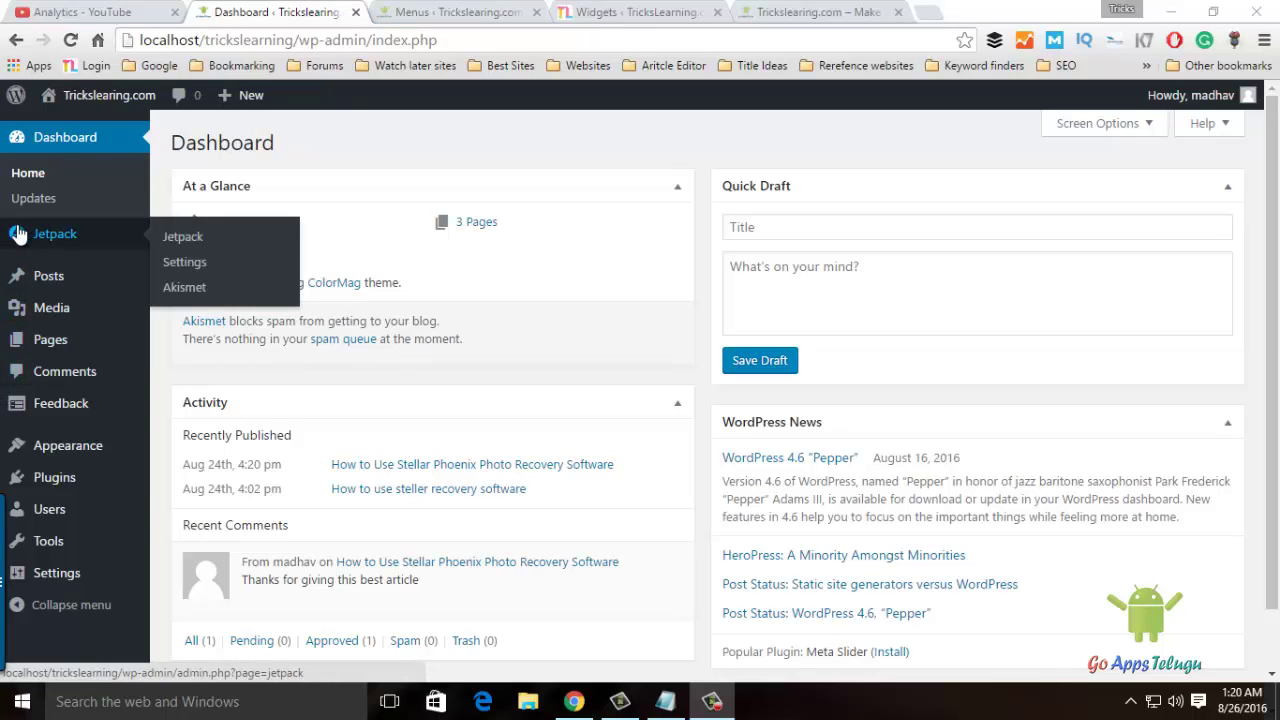
Go to All Users and inspect the Bulk Actions and Change role to… dropdown options.
mouse_move(46, 515)
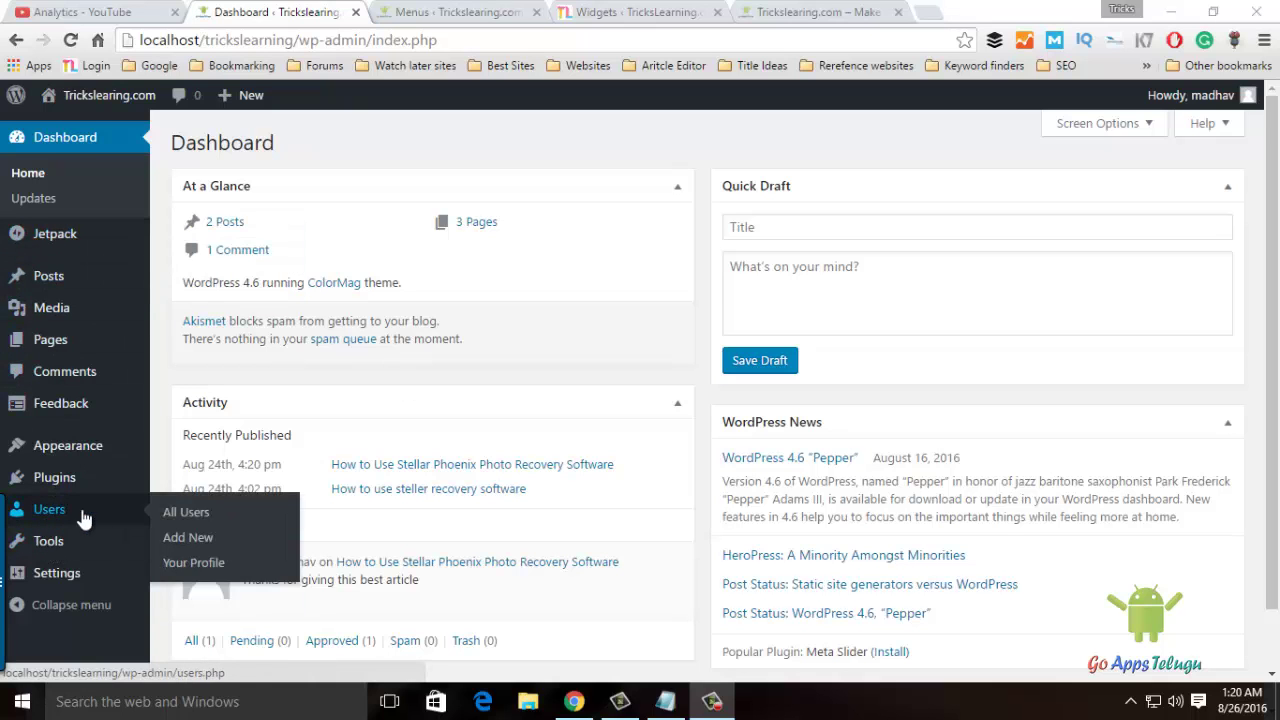
click(176, 518)
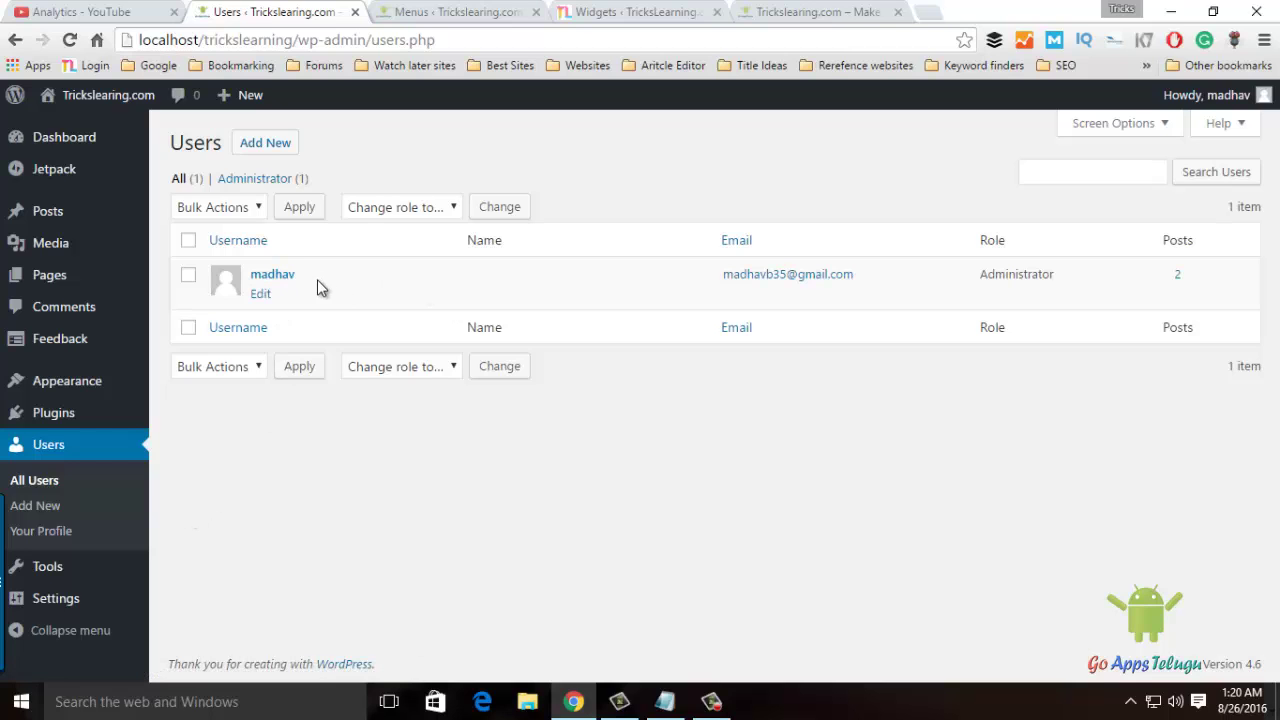
click(197, 210)
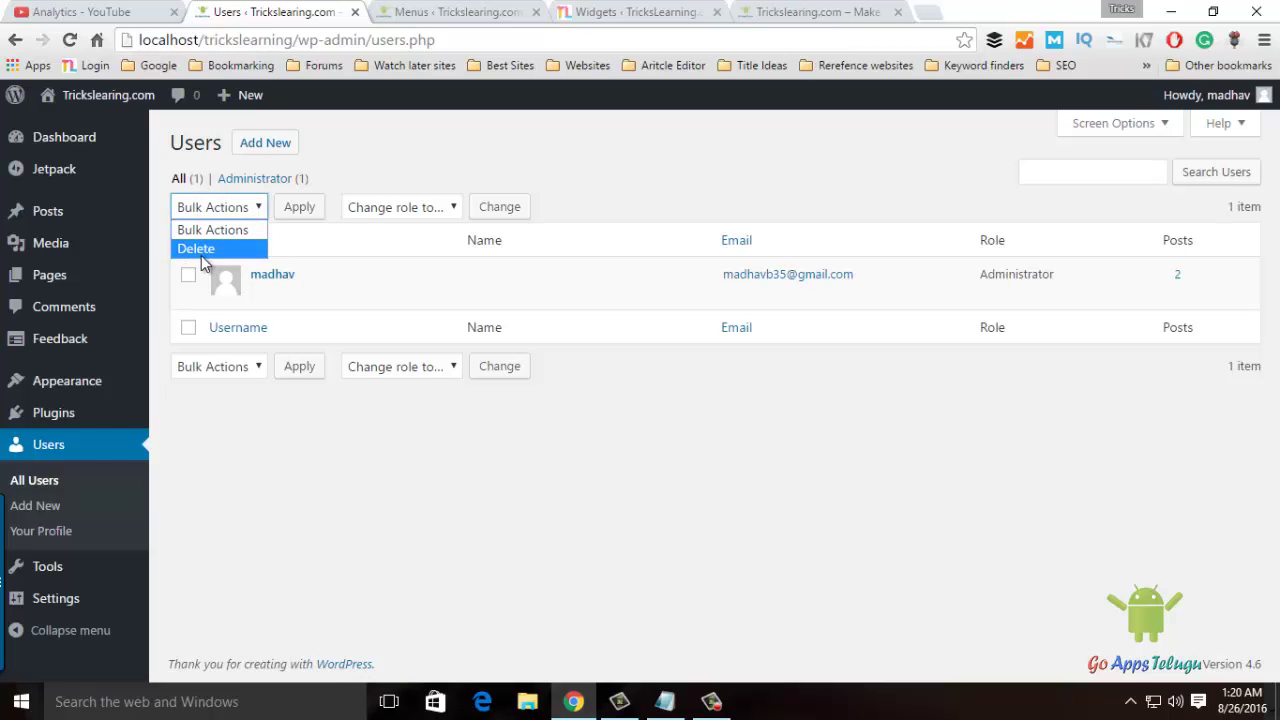
click(223, 213)
click(412, 209)
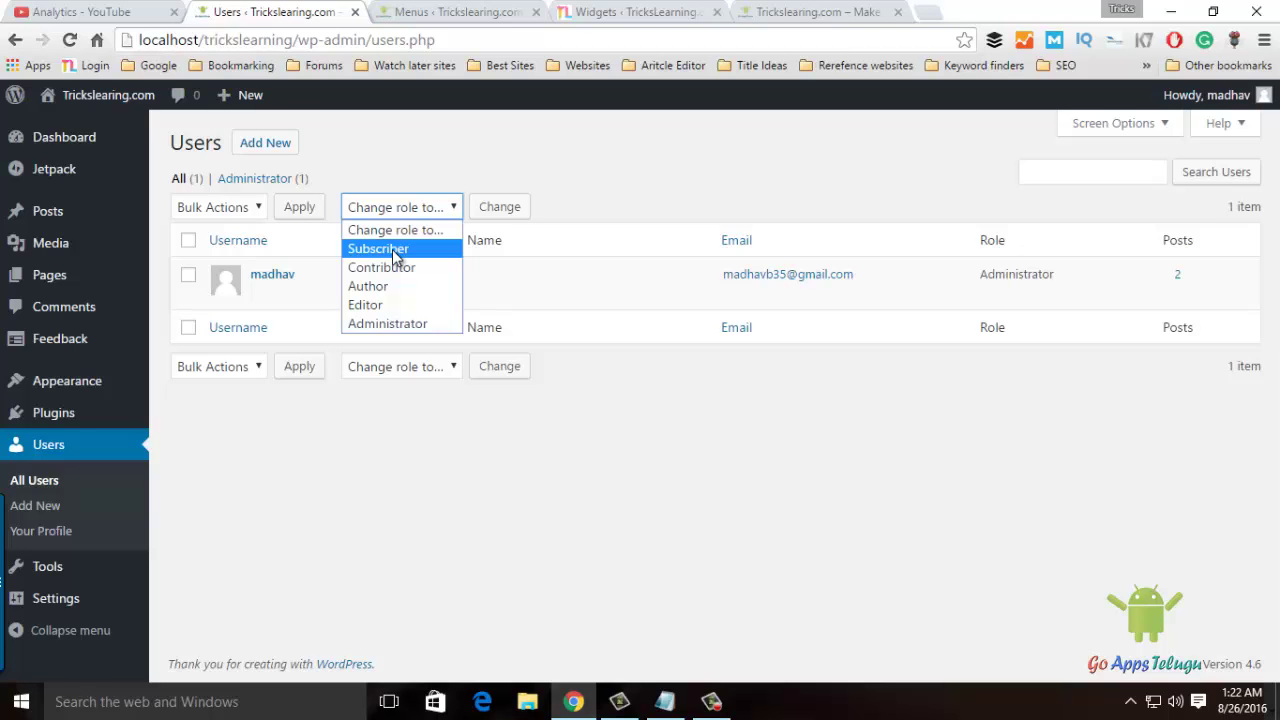
Reset the Change role to… dropdown to its default and go to the Add New user form.
click(392, 249)
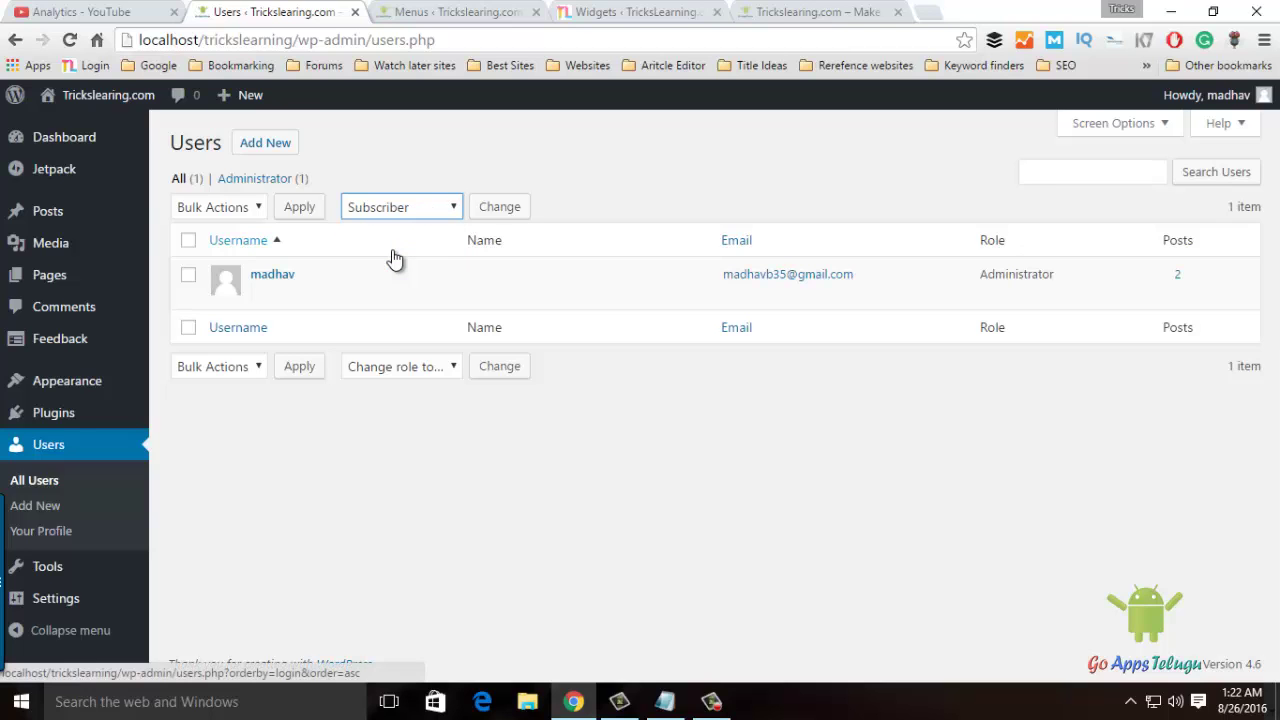
click(409, 212)
click(409, 229)
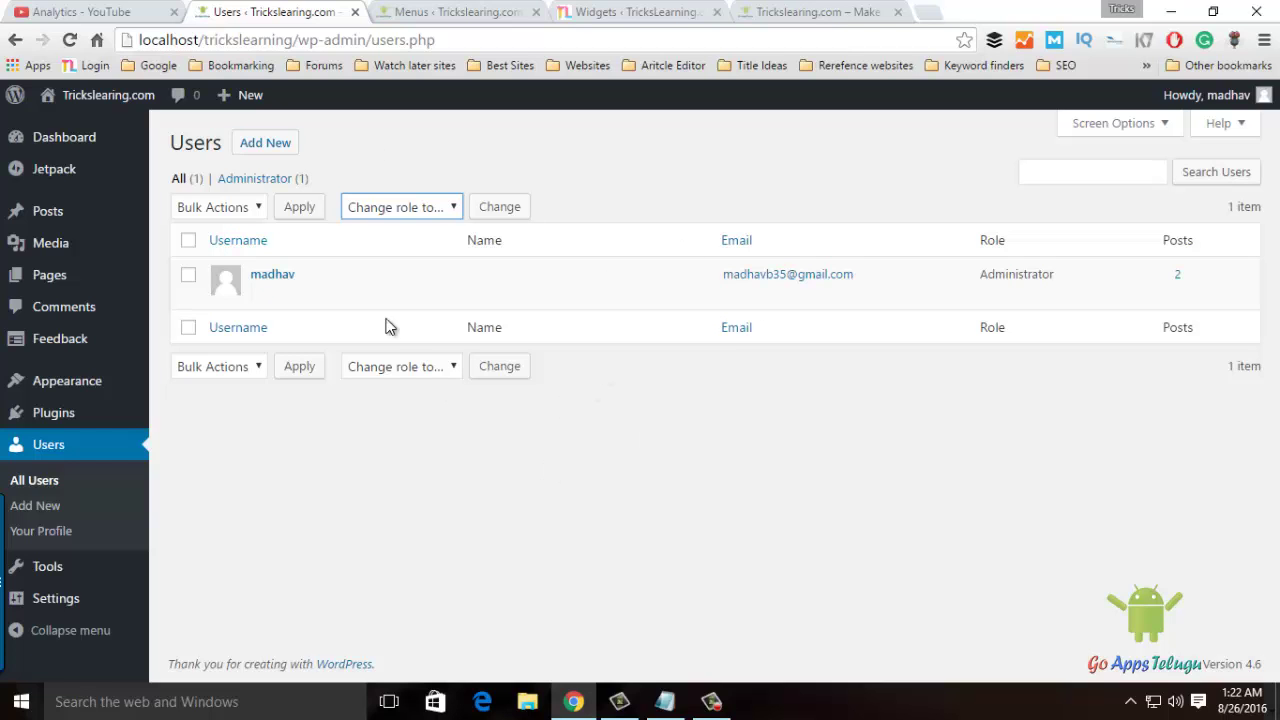
click(271, 147)
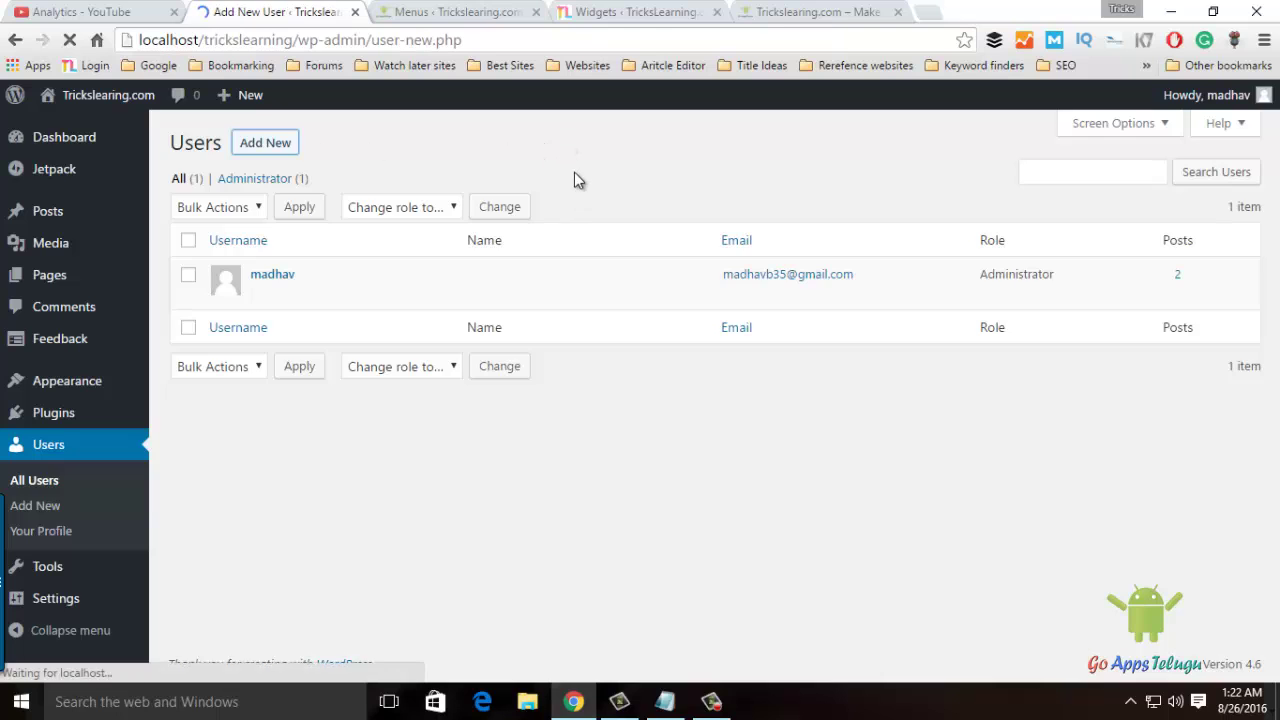
Enter the new user's username, e-mail address, first name and last name, leaving the role as Subscriber.
click(426, 235)
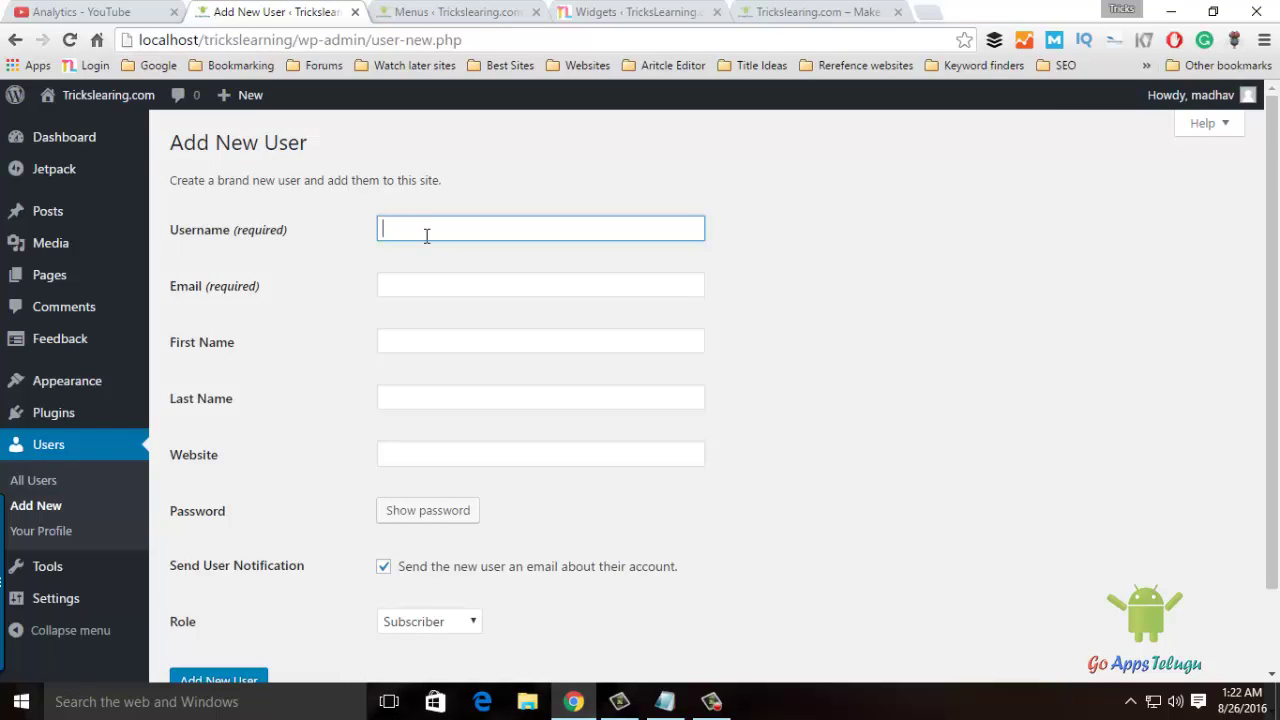
text(madhav1)
key(Tab)
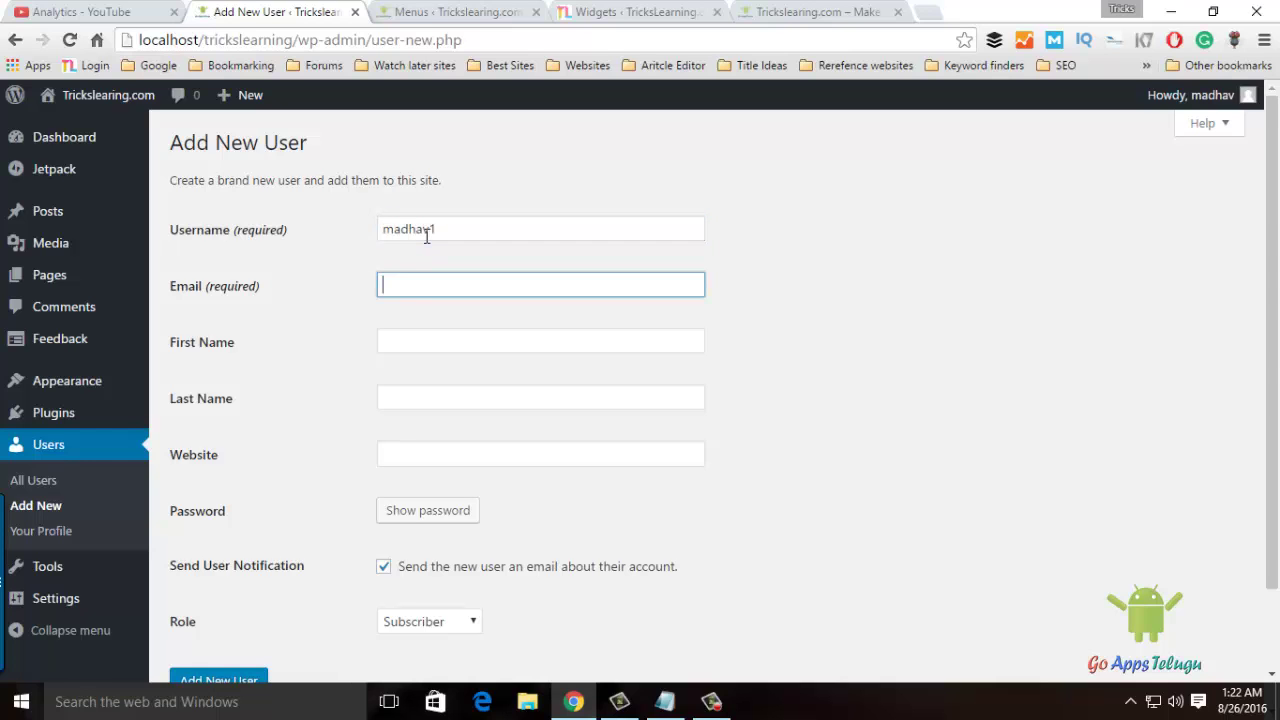
key(Tab)
text(madhav)
key(Tab)
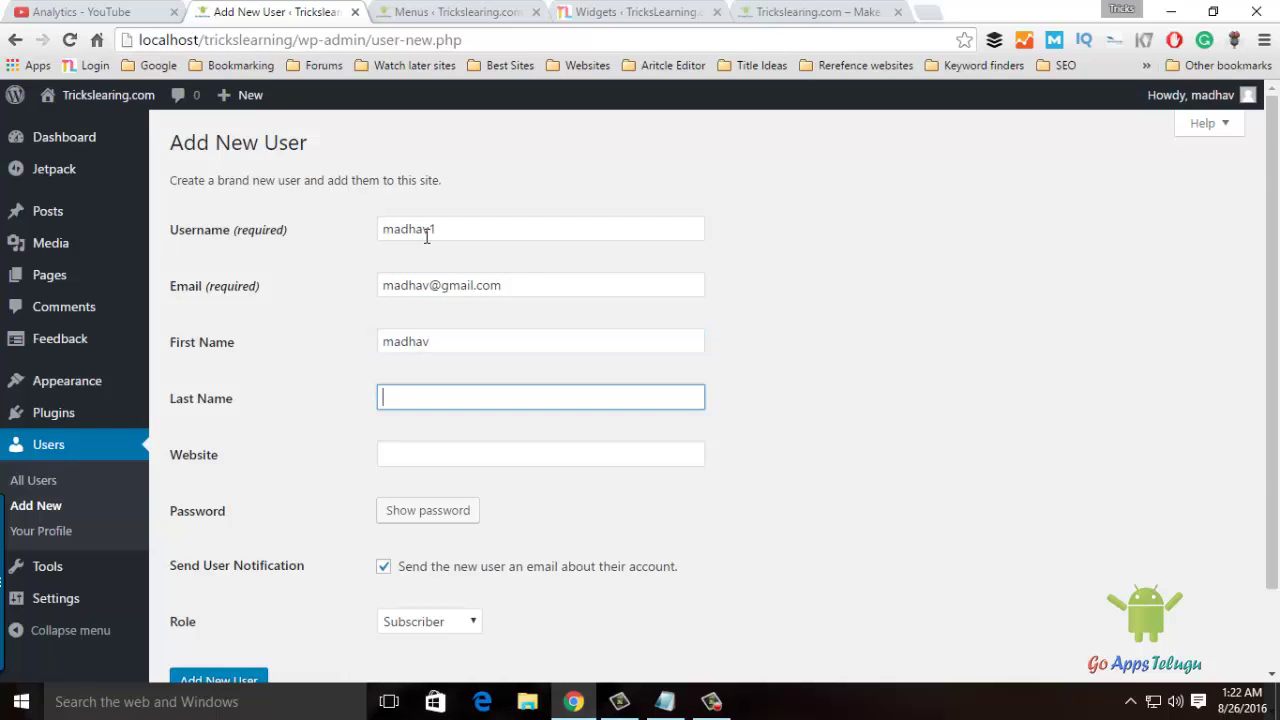
text(b)
key(Tab)
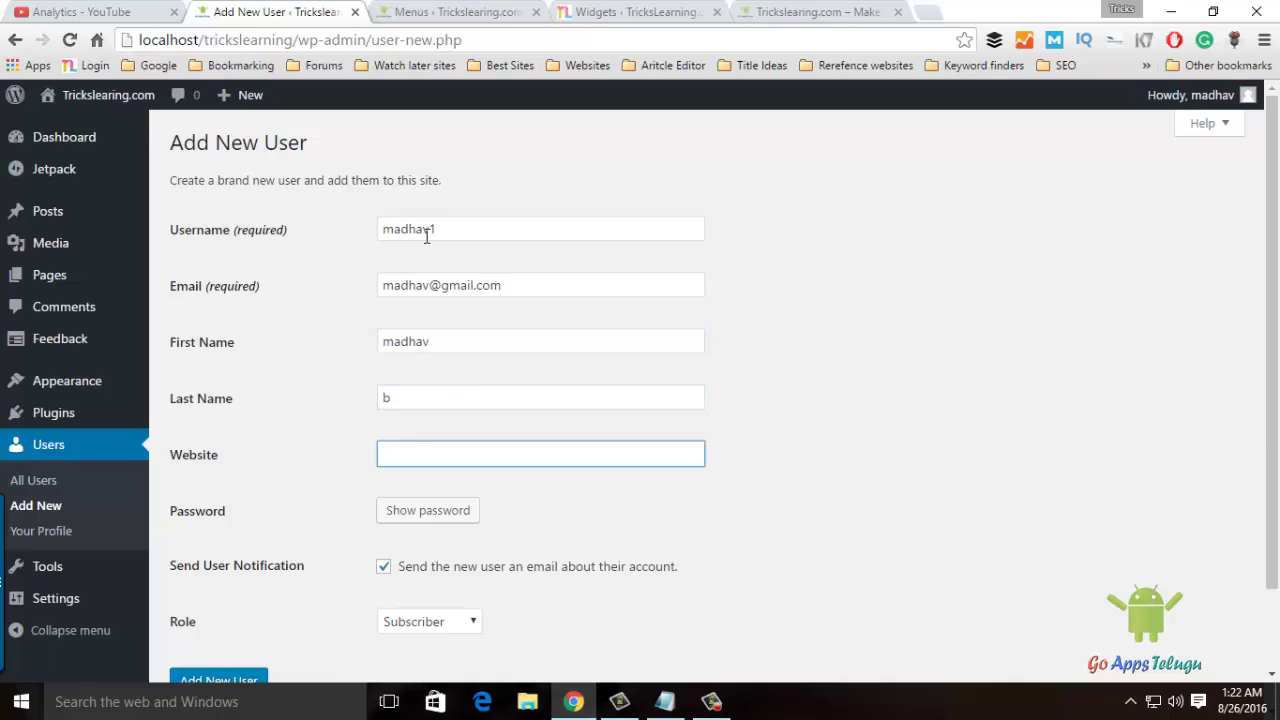
scroll(717, 311, down, 2)
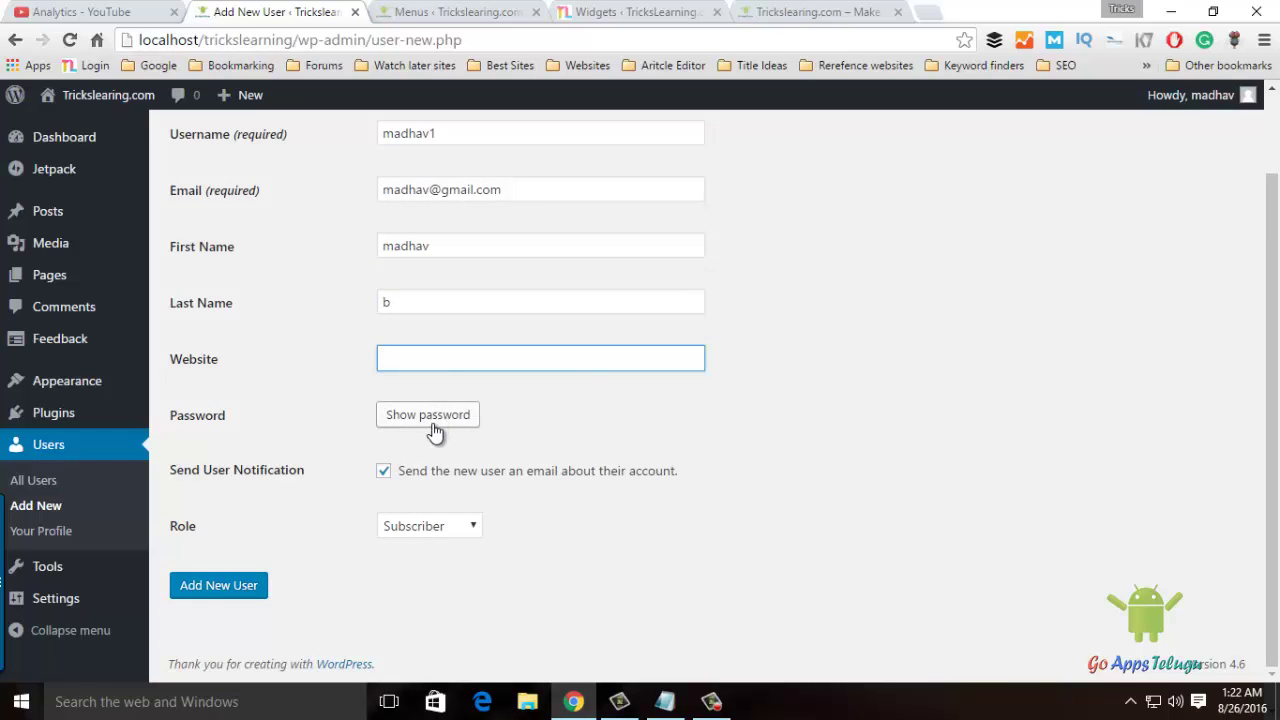
Reveal the generated strong password, set the role to Contributor, and add the new user.
click(432, 420)
click(591, 409)
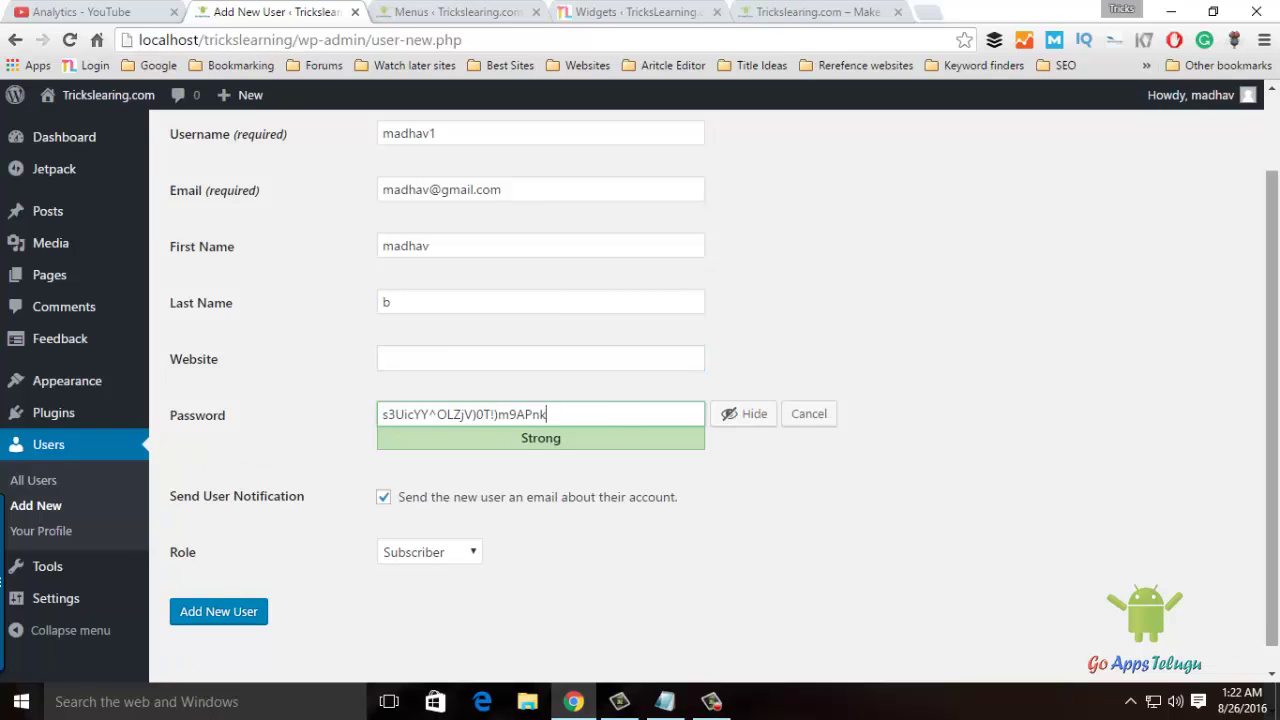
scroll(1045, 341, down, 1)
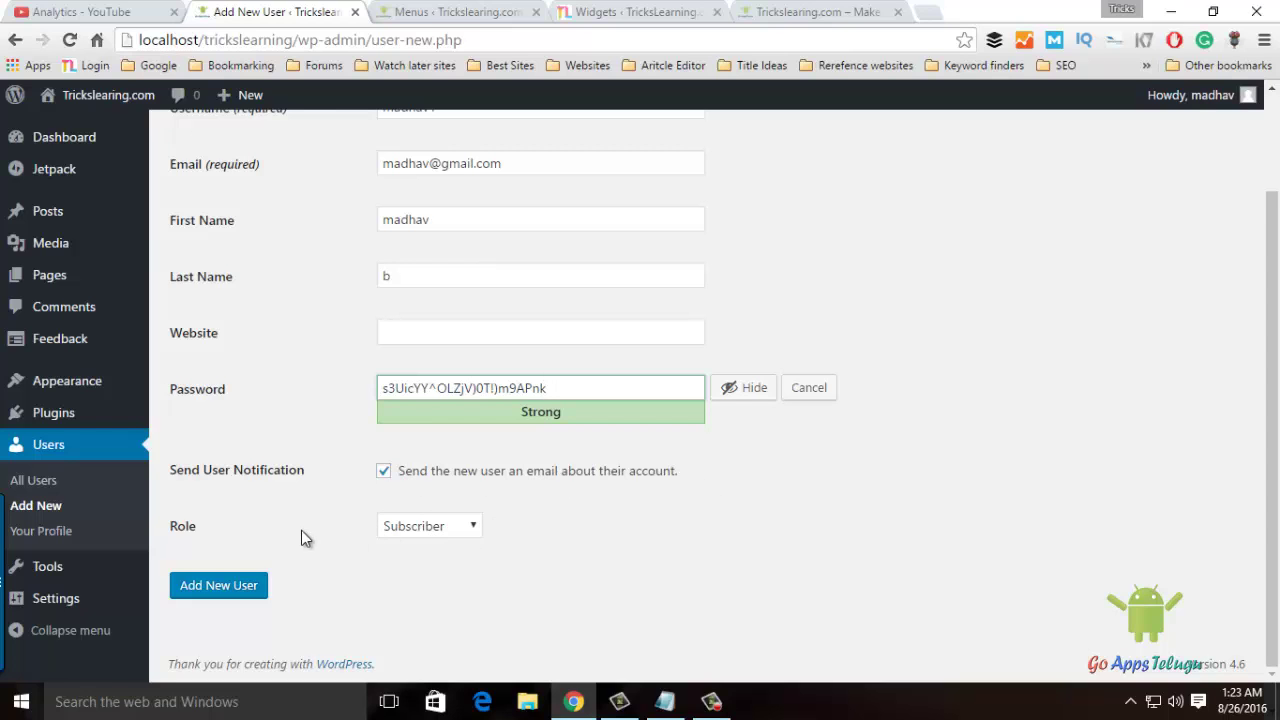
click(446, 530)
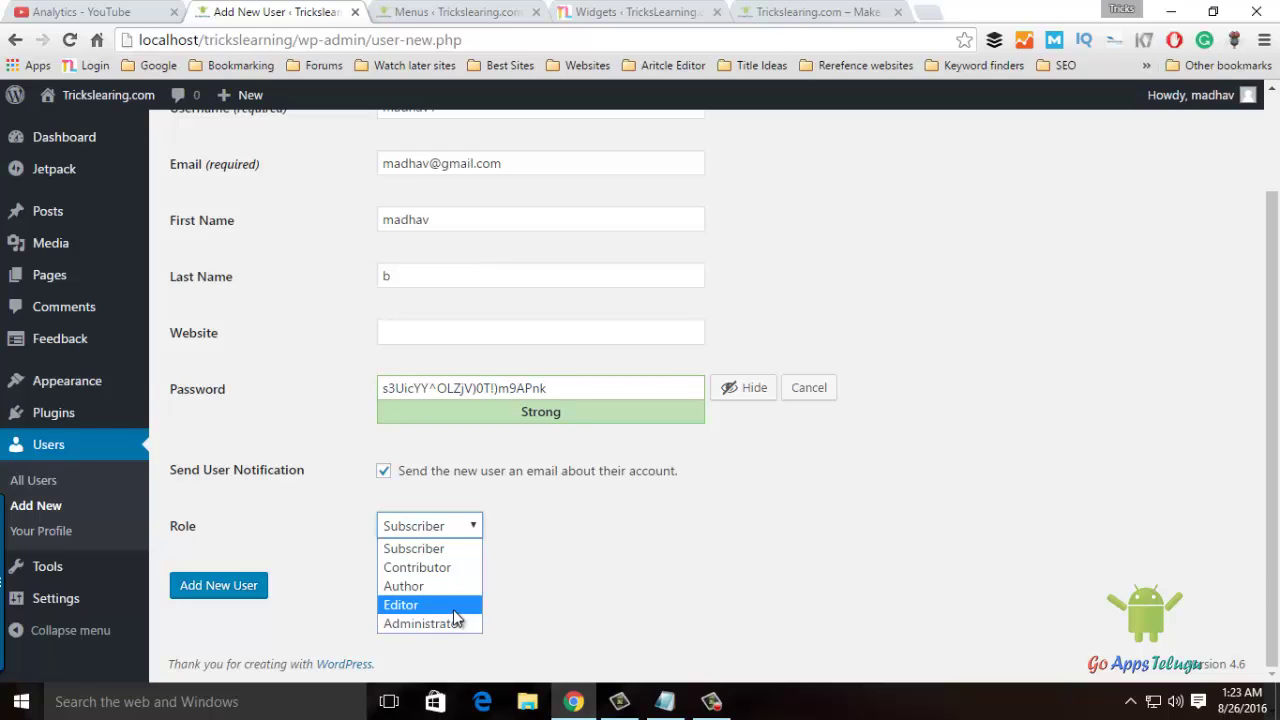
click(445, 568)
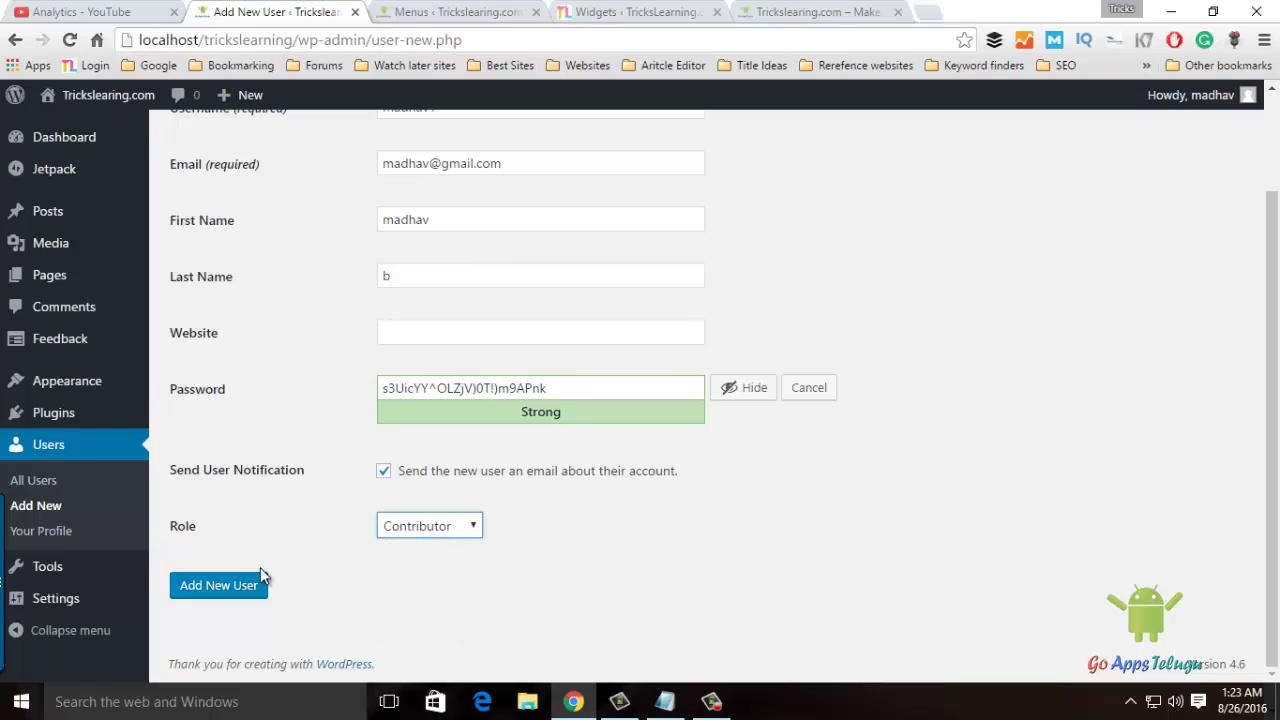
click(214, 592)
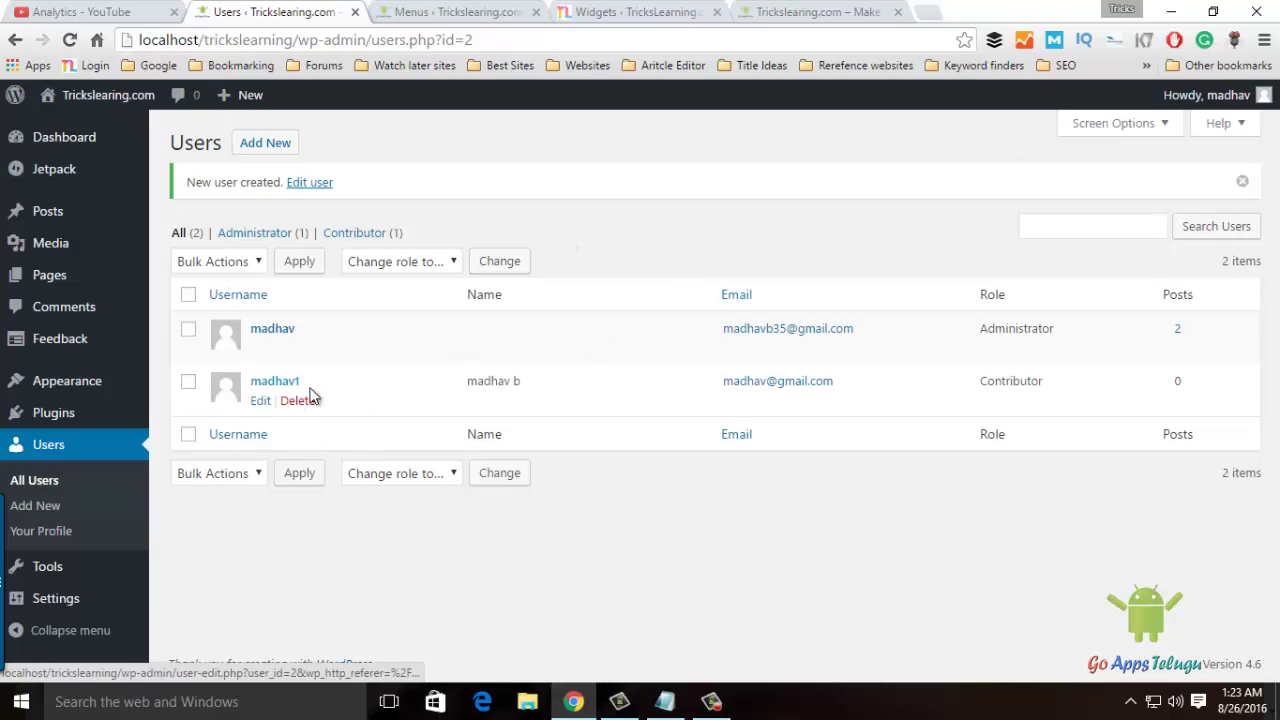
Log out of the admin account and attempt login with the new username and pasted password.
mouse_move(1215, 95)
click(1150, 186)
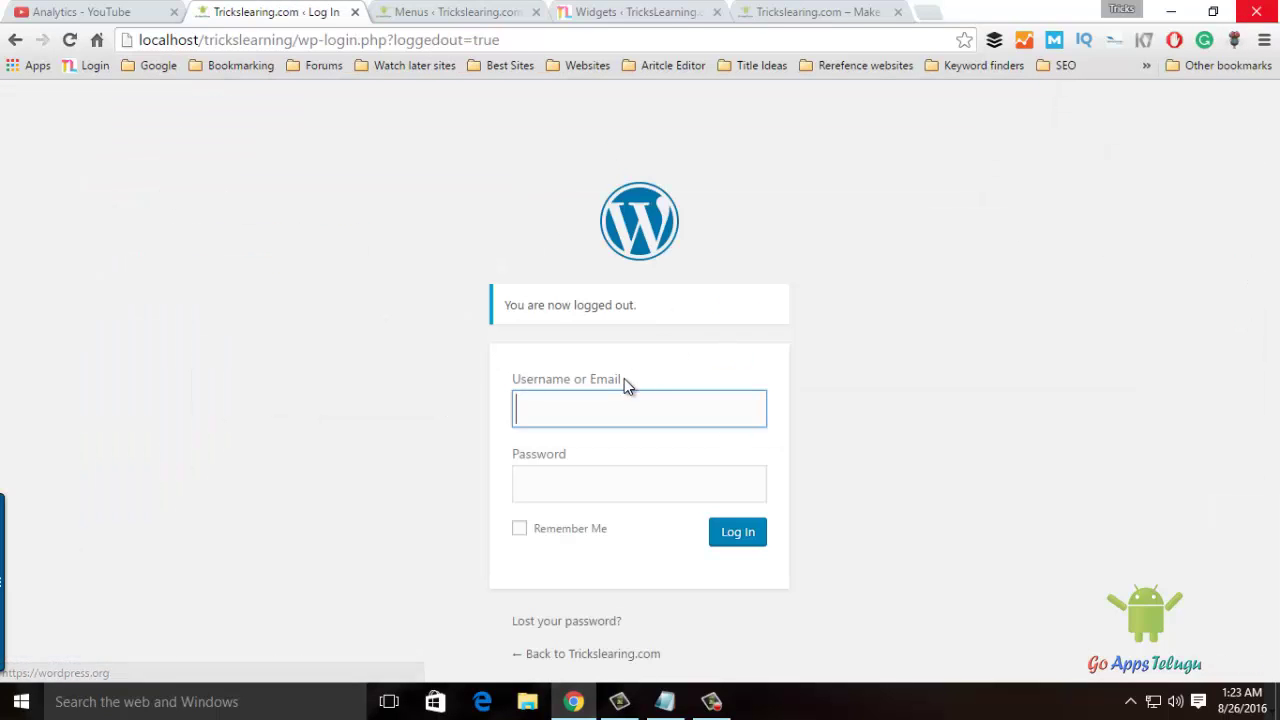
text(madhav1)
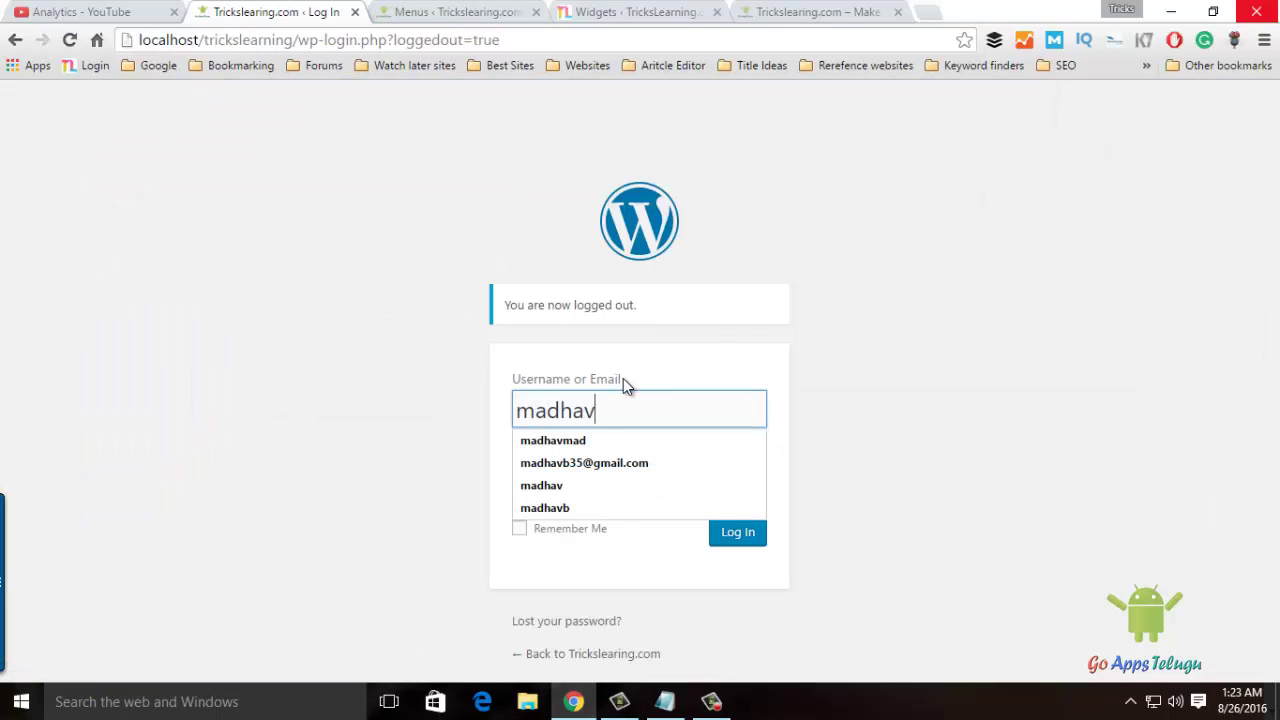
key(Tab)
key(ctrl+v)
key(Return)
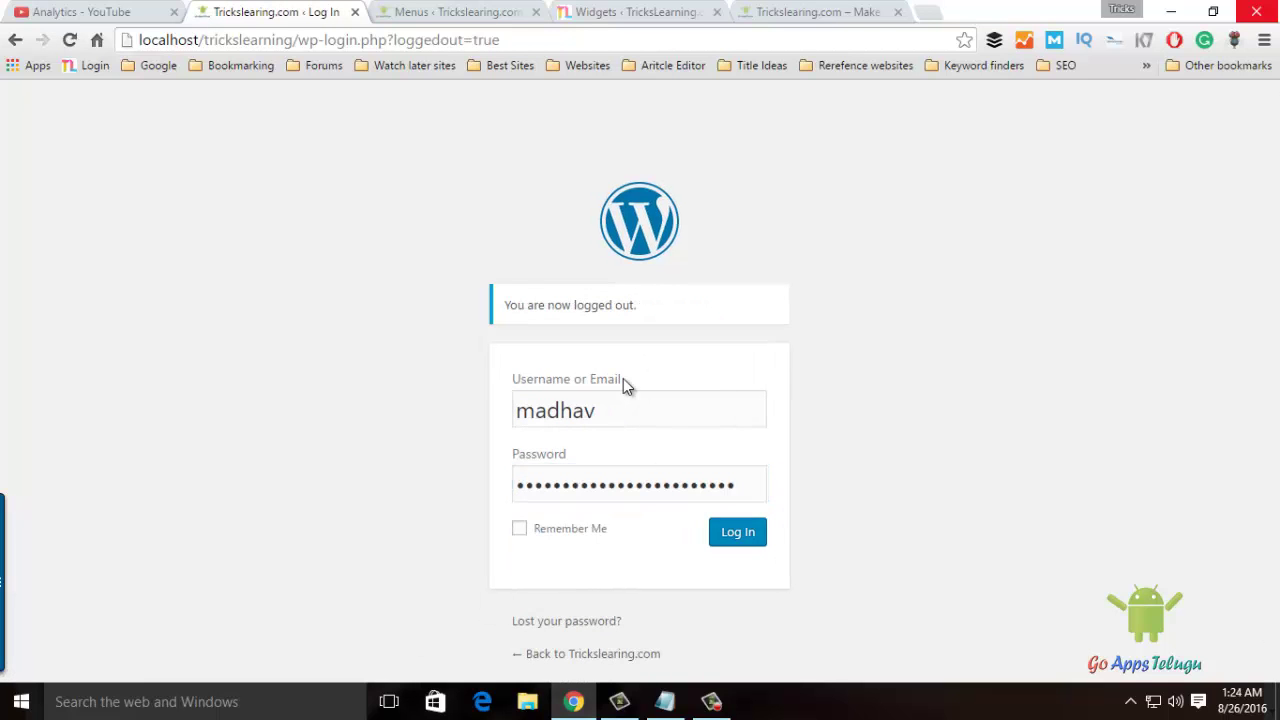
Fix the username, autofill the saved password, log in, and dismiss Chrome's save-password prompt.
click(735, 536)
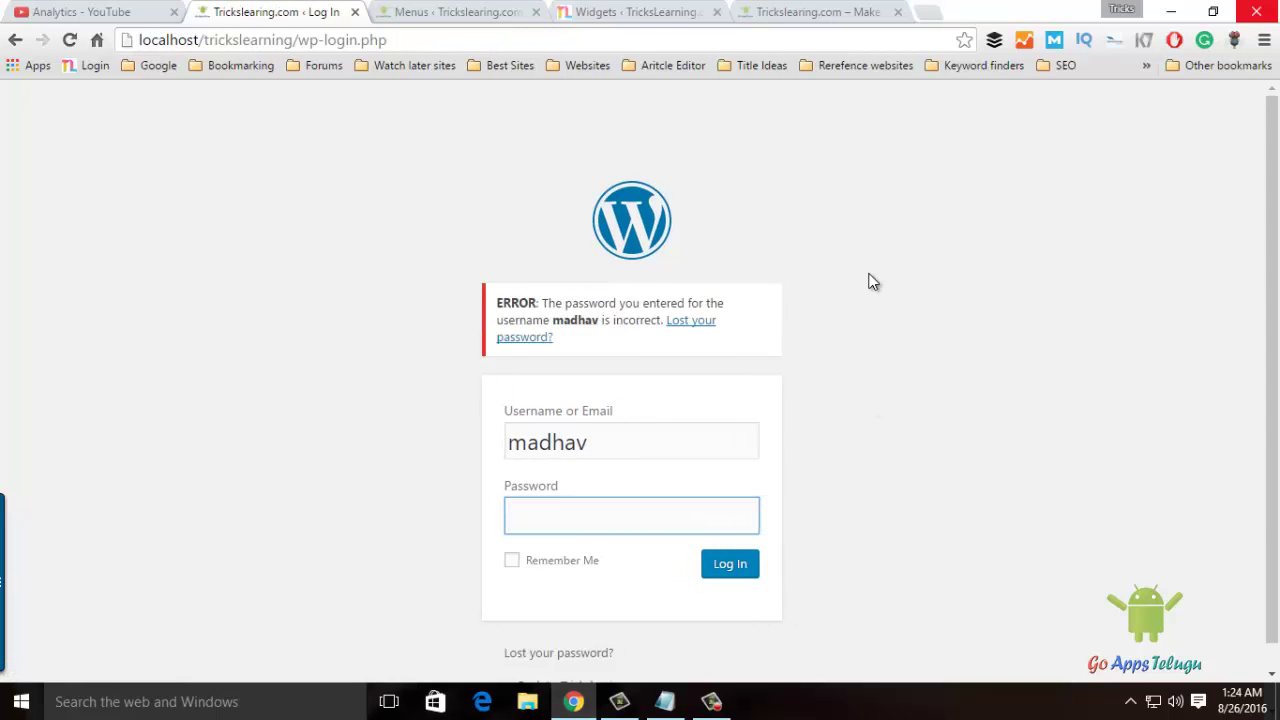
click(708, 446)
text(1)
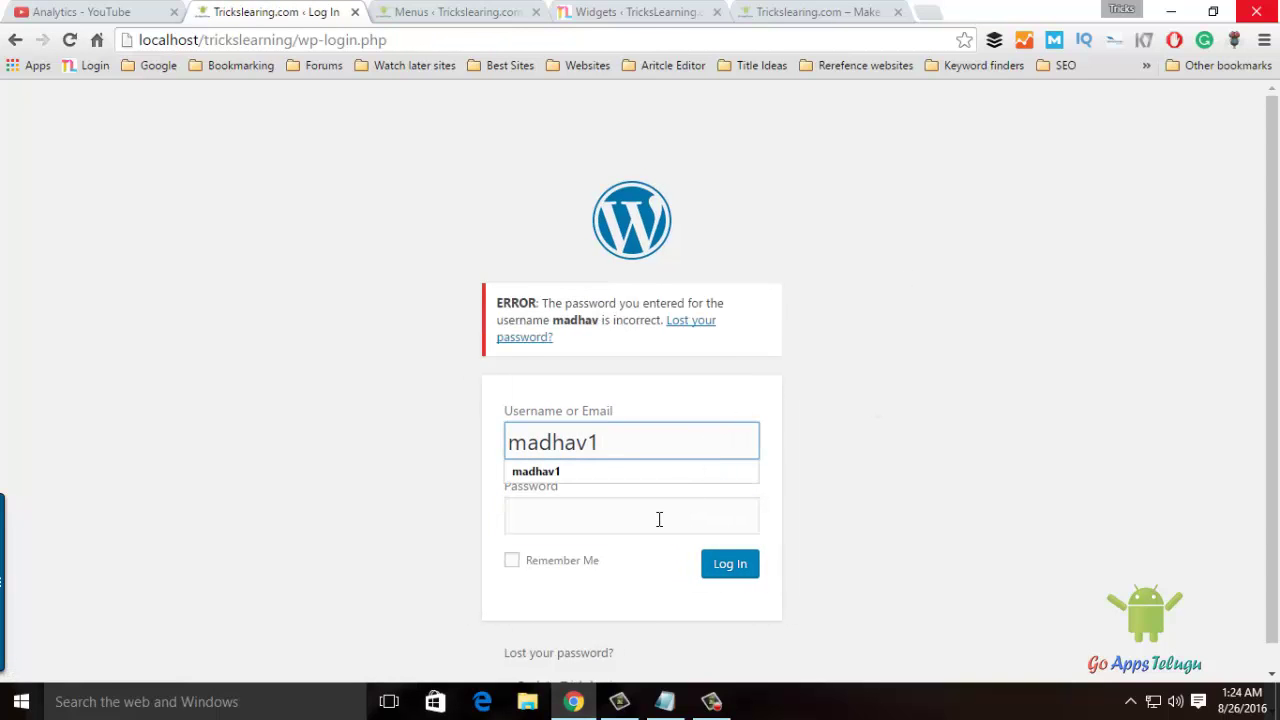
click(657, 517)
click(736, 577)
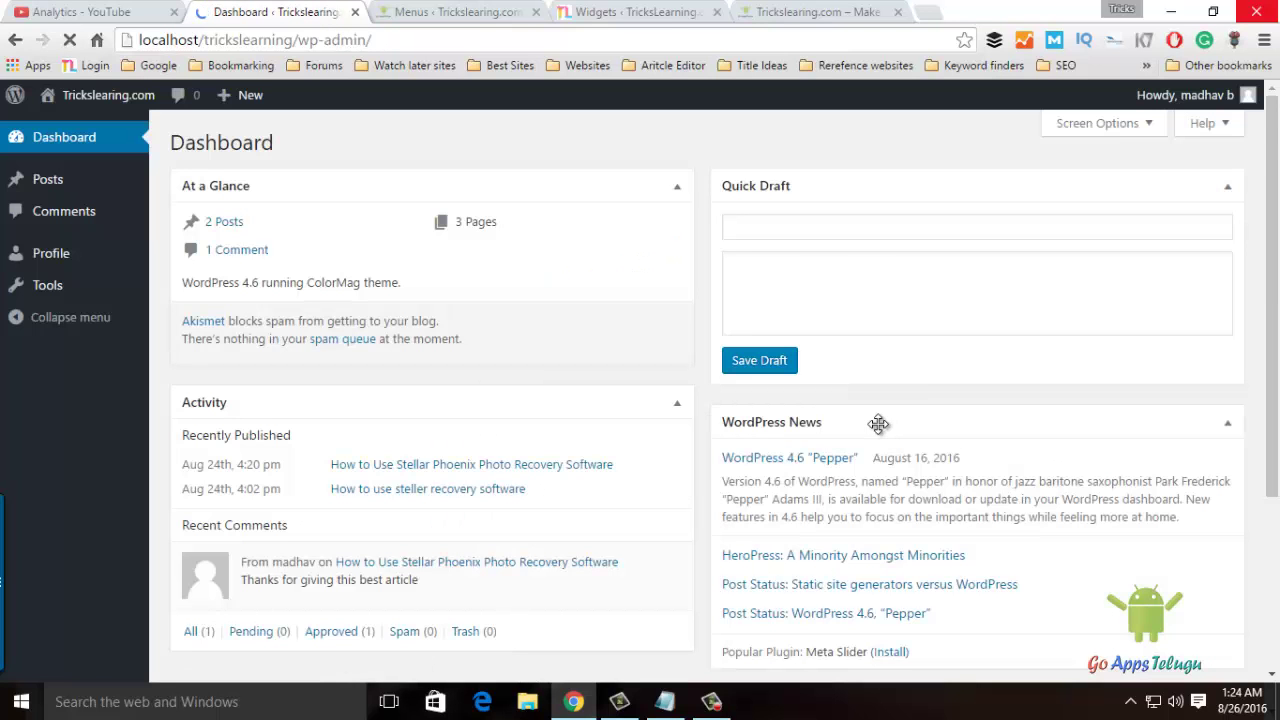
click(412, 138)
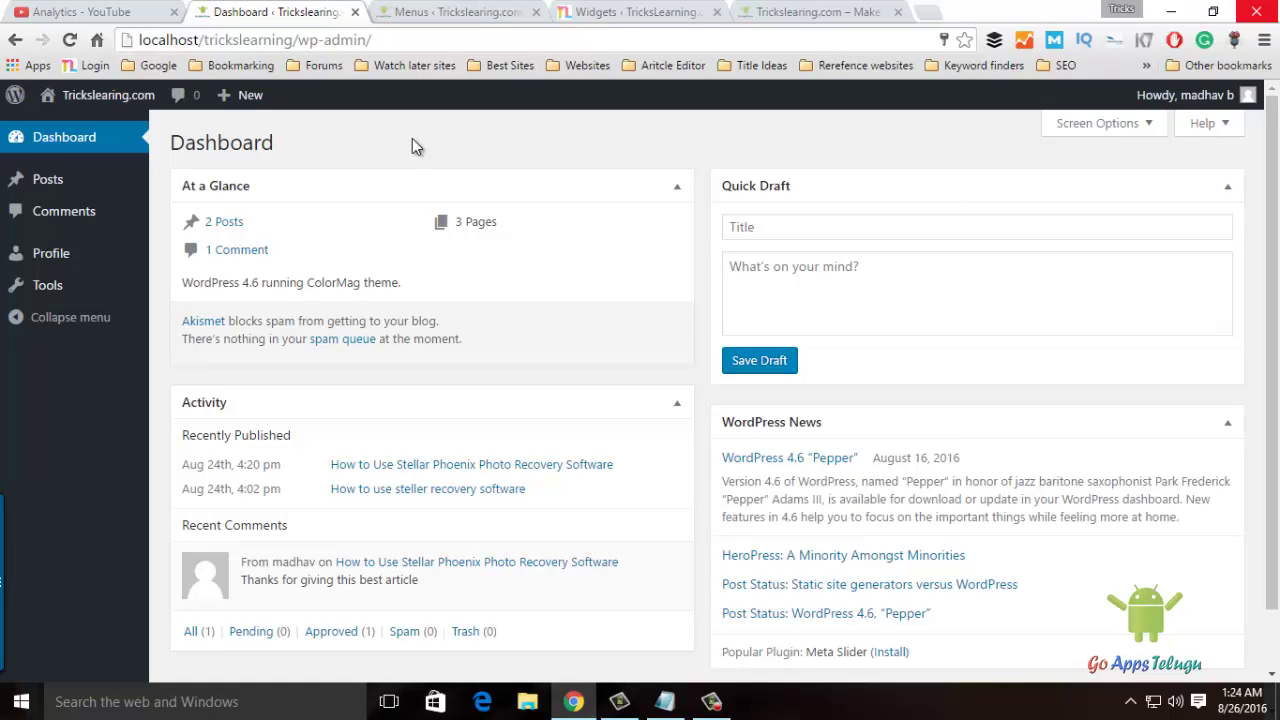
Start a new post from Posts > Add New in the sidebar.
mouse_move(47, 190)
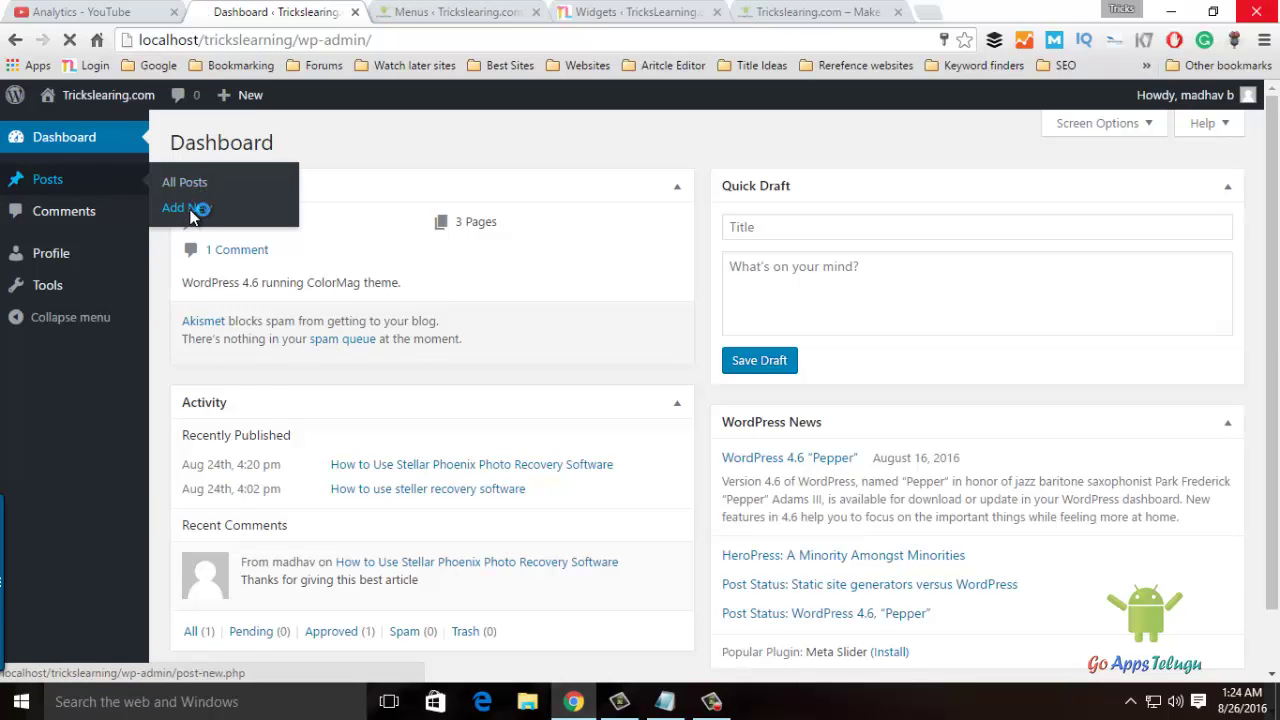
click(187, 207)
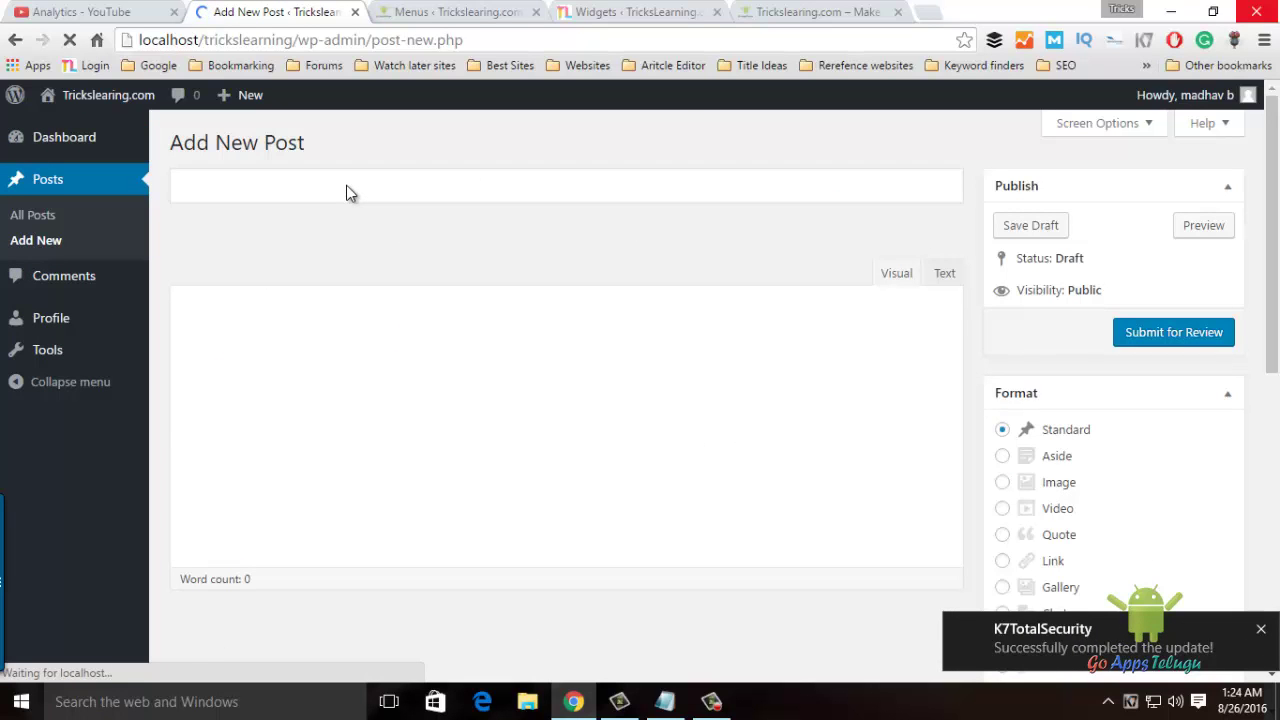
Title the post 'computers', add filler body text, and submit it for review.
click(346, 185)
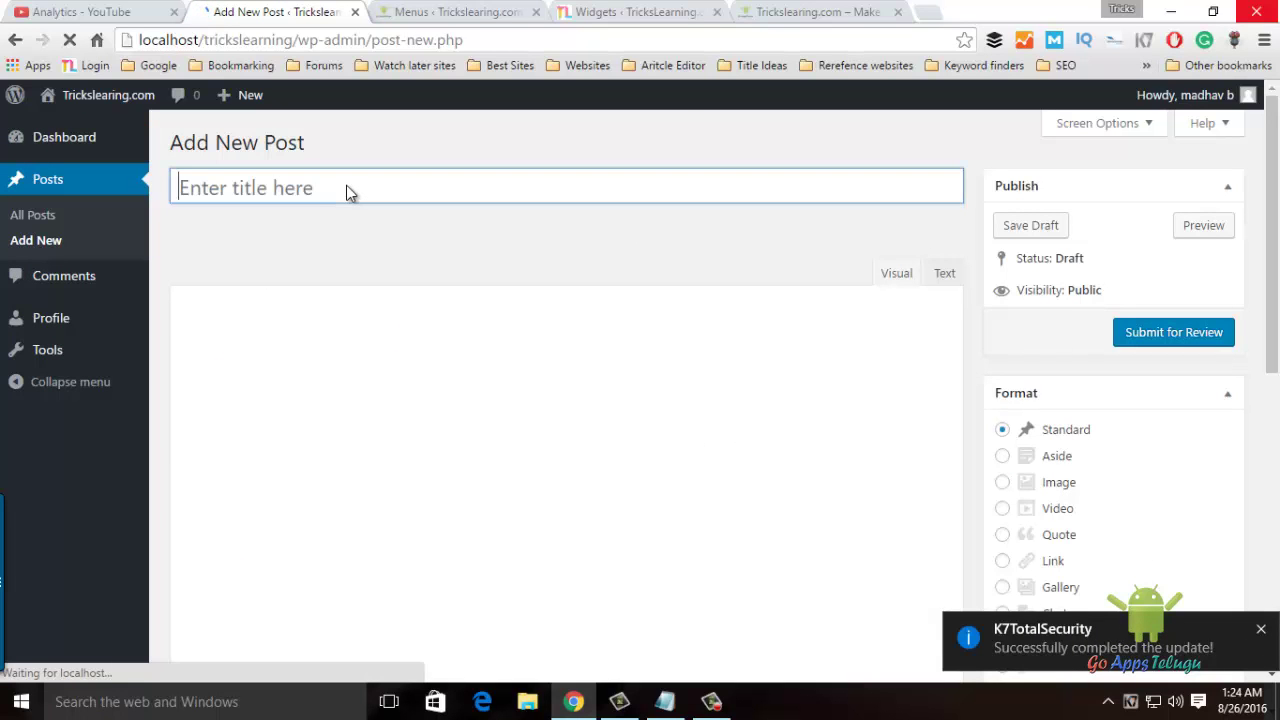
text(computer)
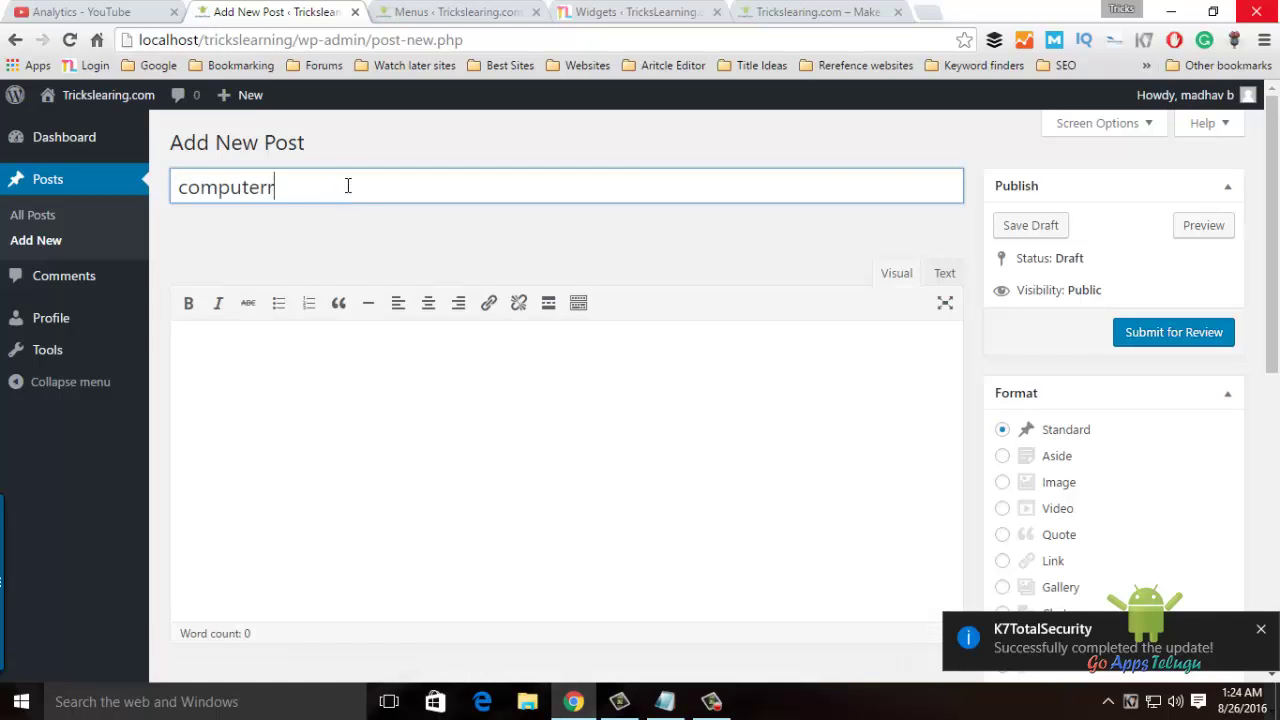
text(s)
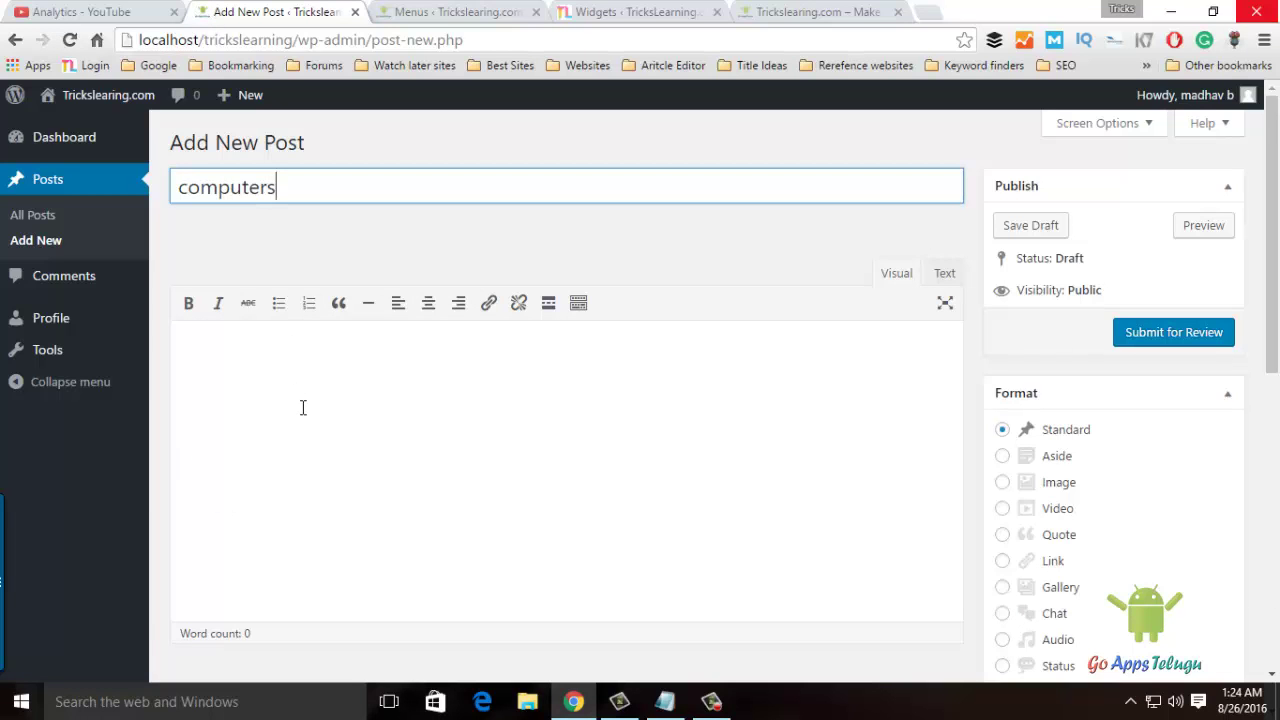
click(300, 410)
text(sdfdsdsfsfdsfdsffdf)
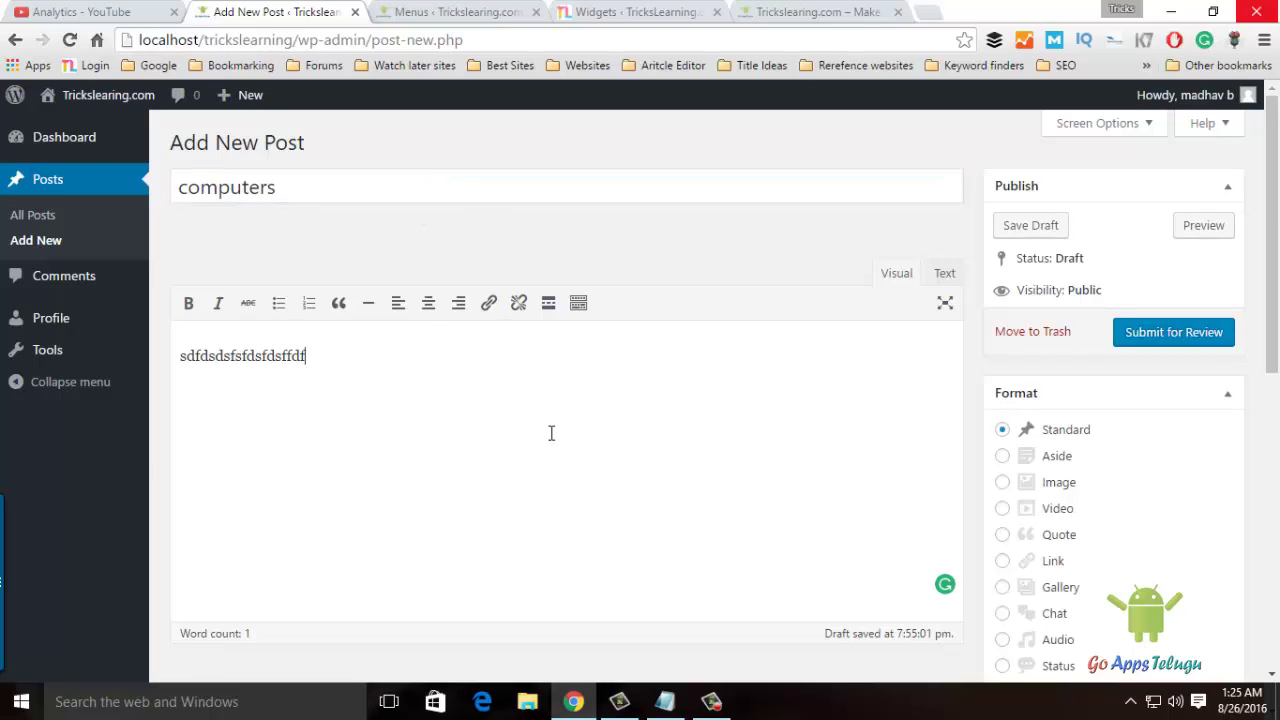
click(1177, 342)
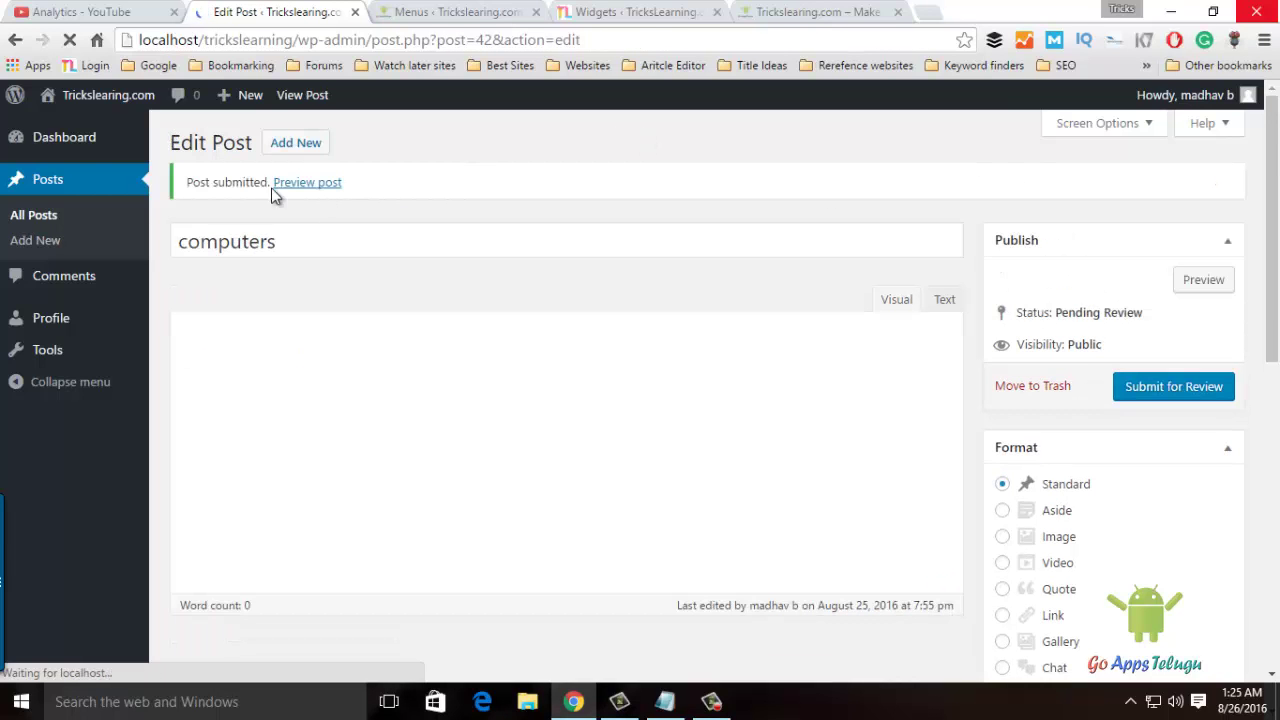
mouse_move(1227, 115)
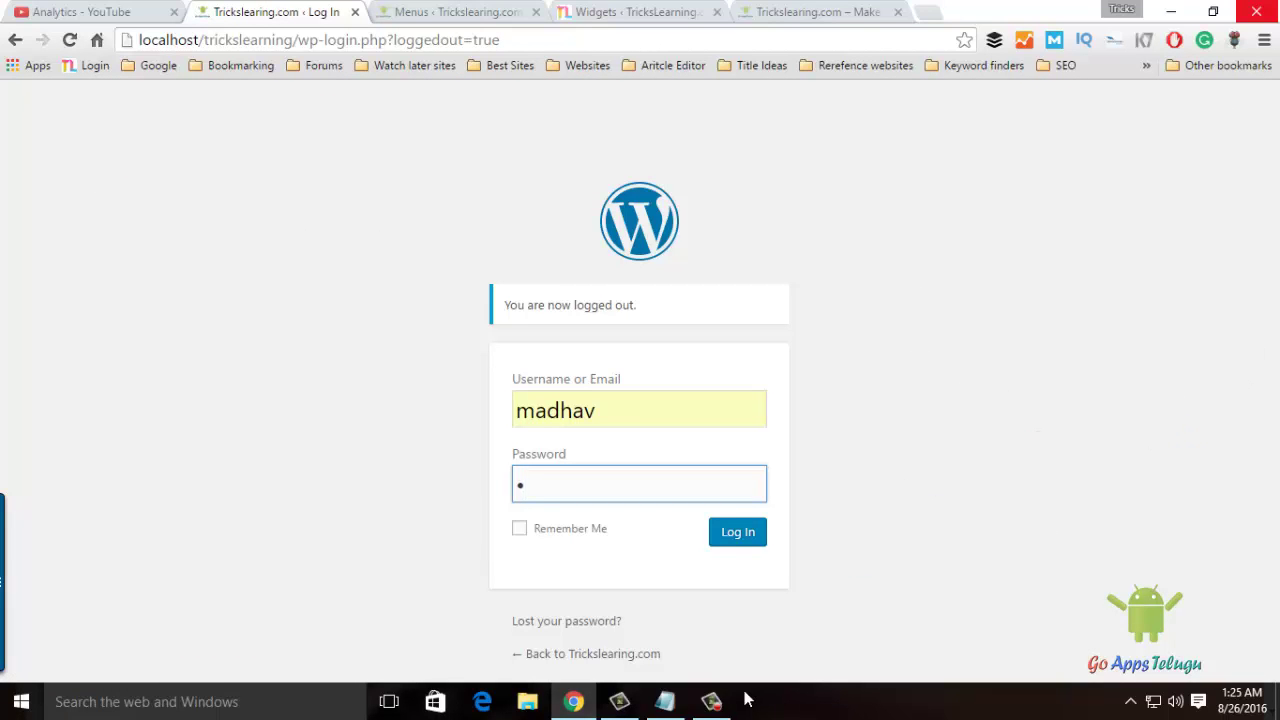
Close DevTools and log back in with the administrator password.
click(712, 700)
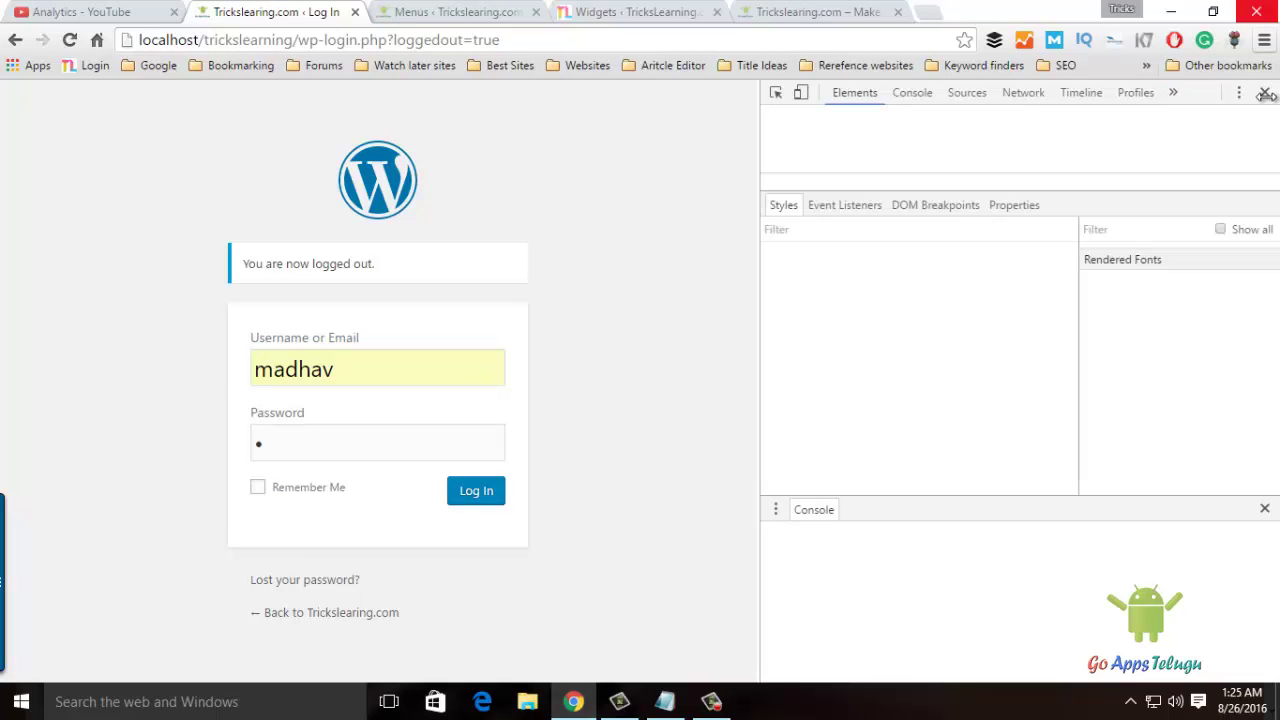
click(1265, 93)
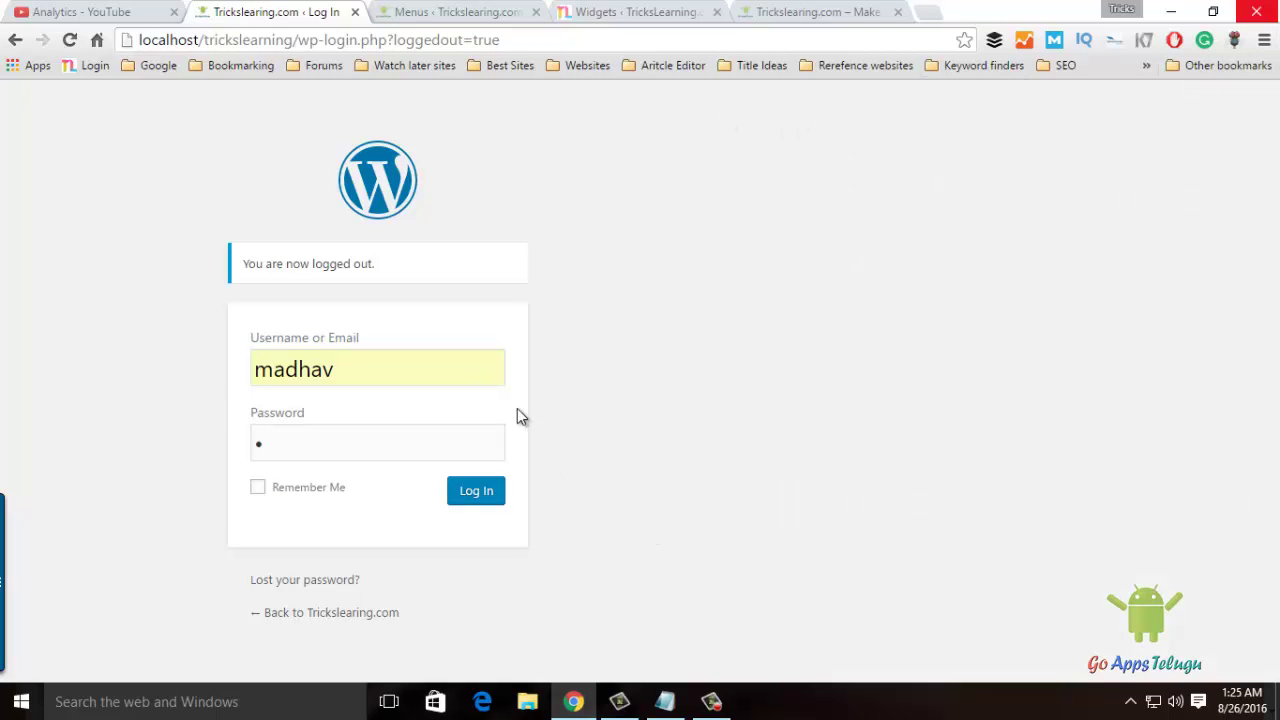
click(626, 403)
drag(603, 497, 478, 487)
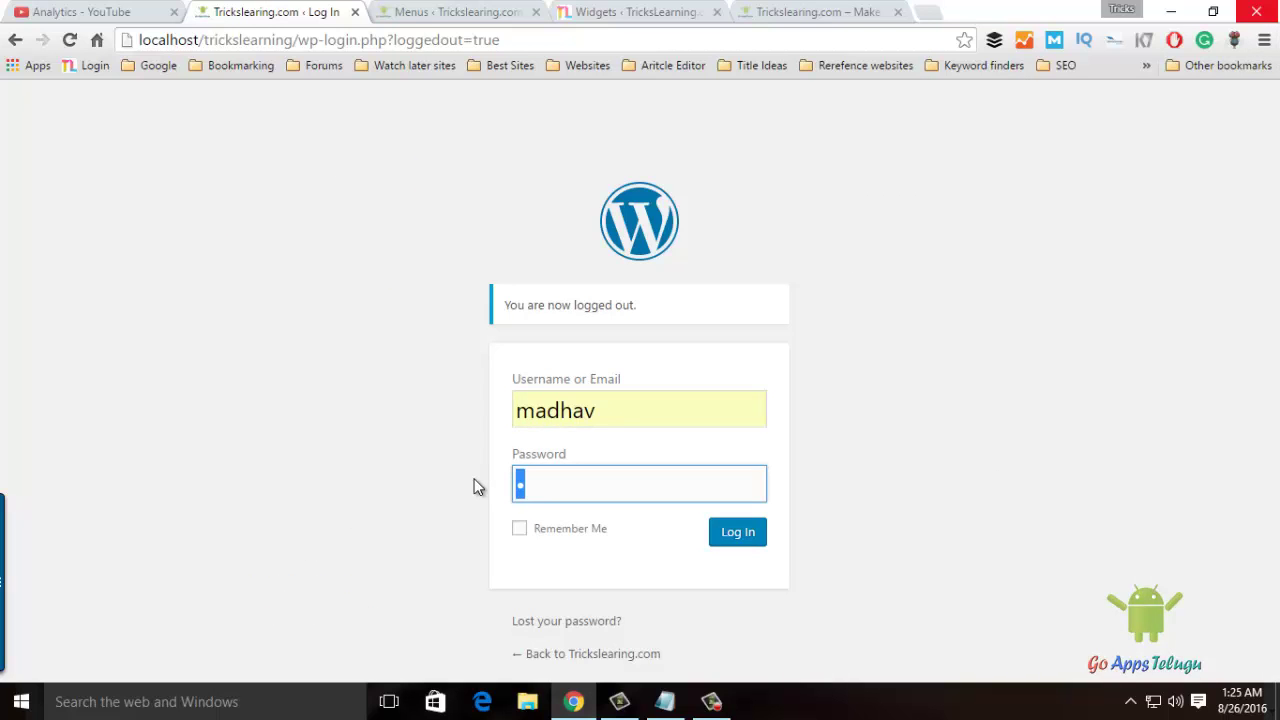
text(•••••••)
key(Return)
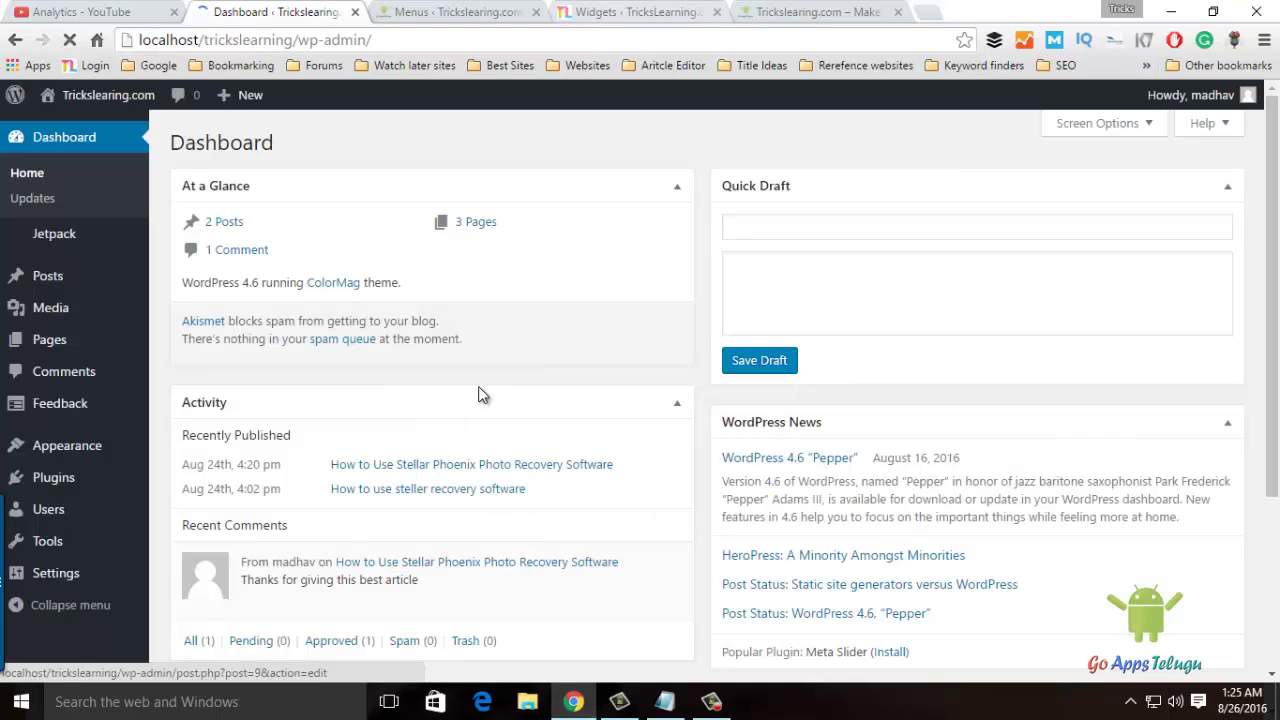
Open the pending 'computers' post from the All Posts list for editing.
mouse_move(115, 280)
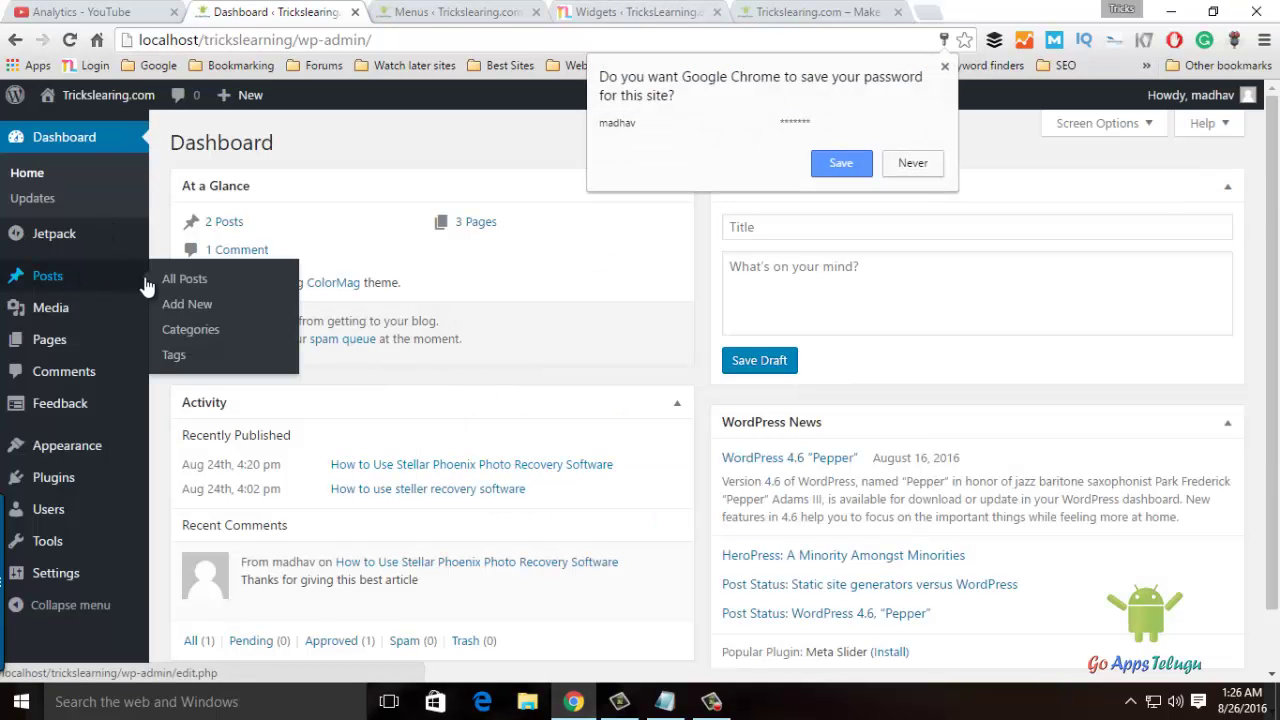
click(168, 278)
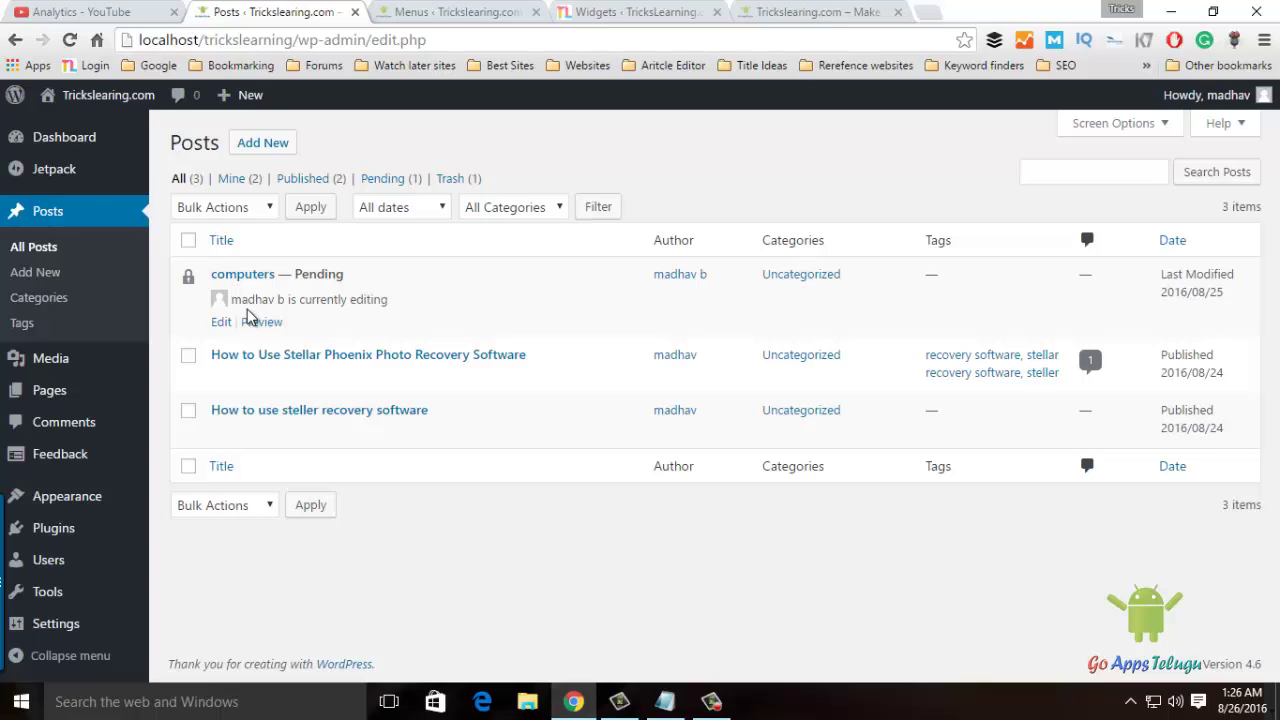
click(229, 279)
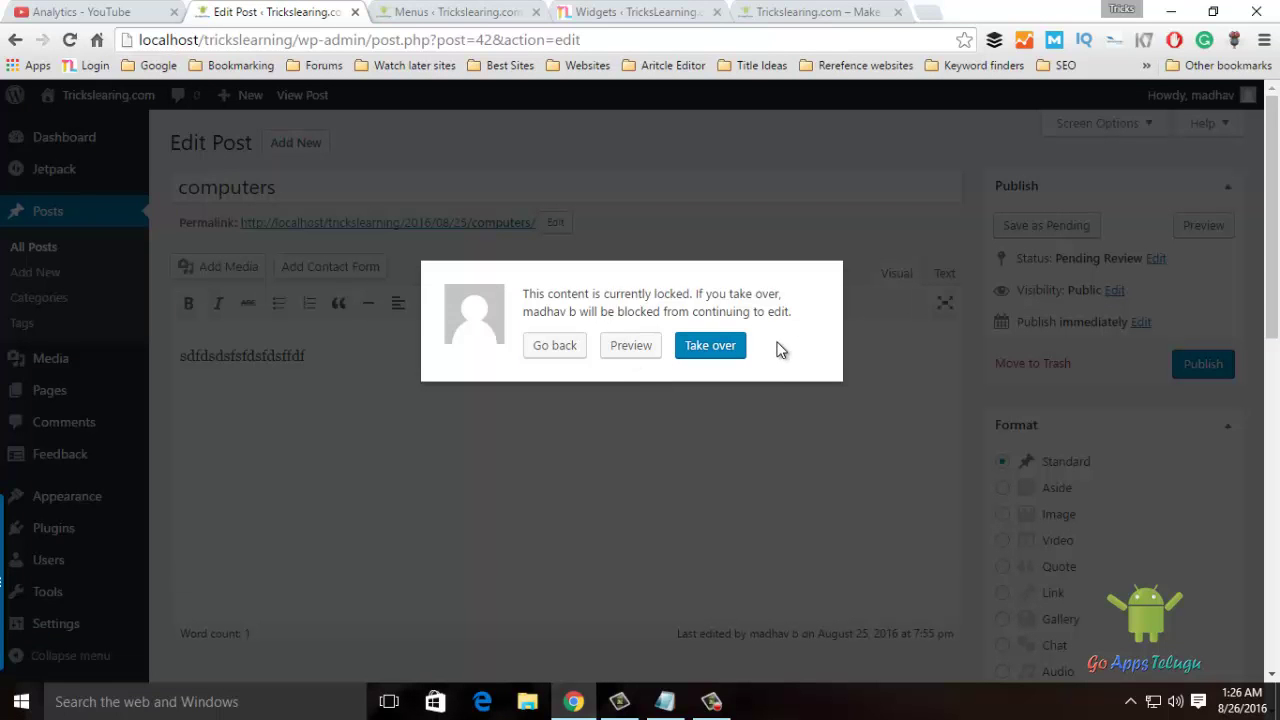
Take over the locked 'computers' post and publish it.
click(717, 349)
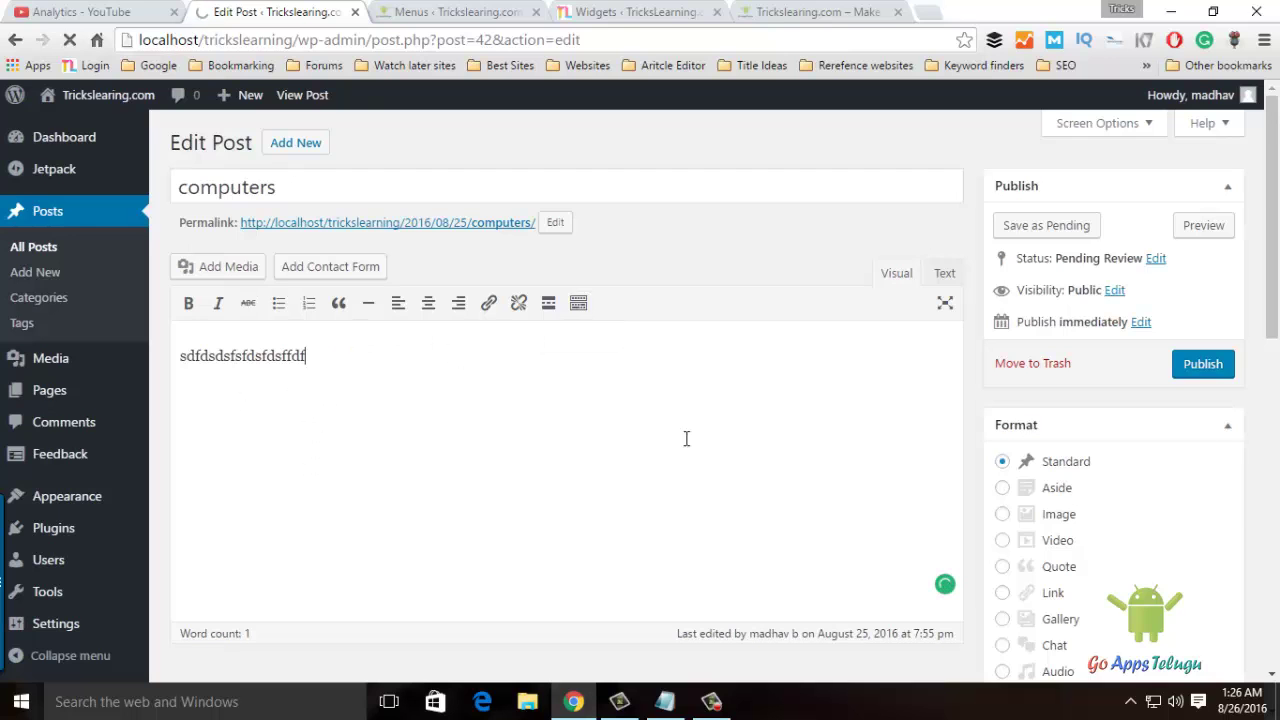
scroll(710, 455, down, 3)
scroll(717, 449, up, 3)
click(1203, 365)
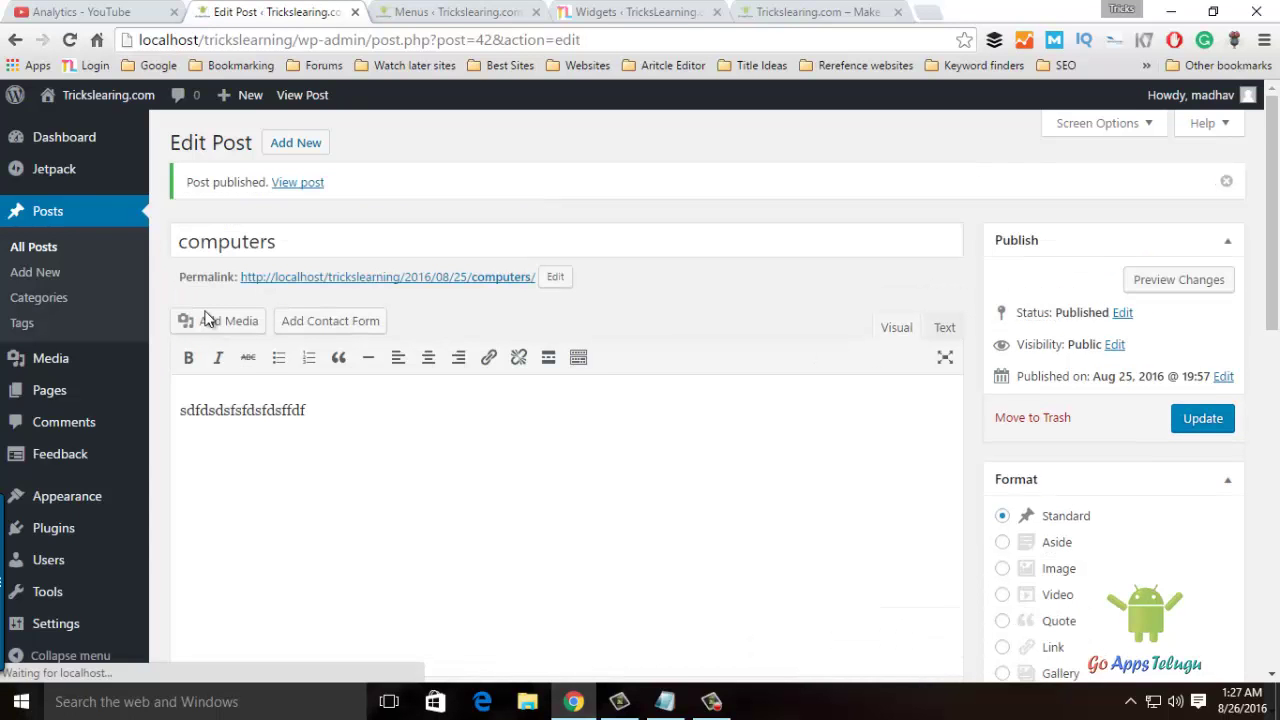
click(36, 246)
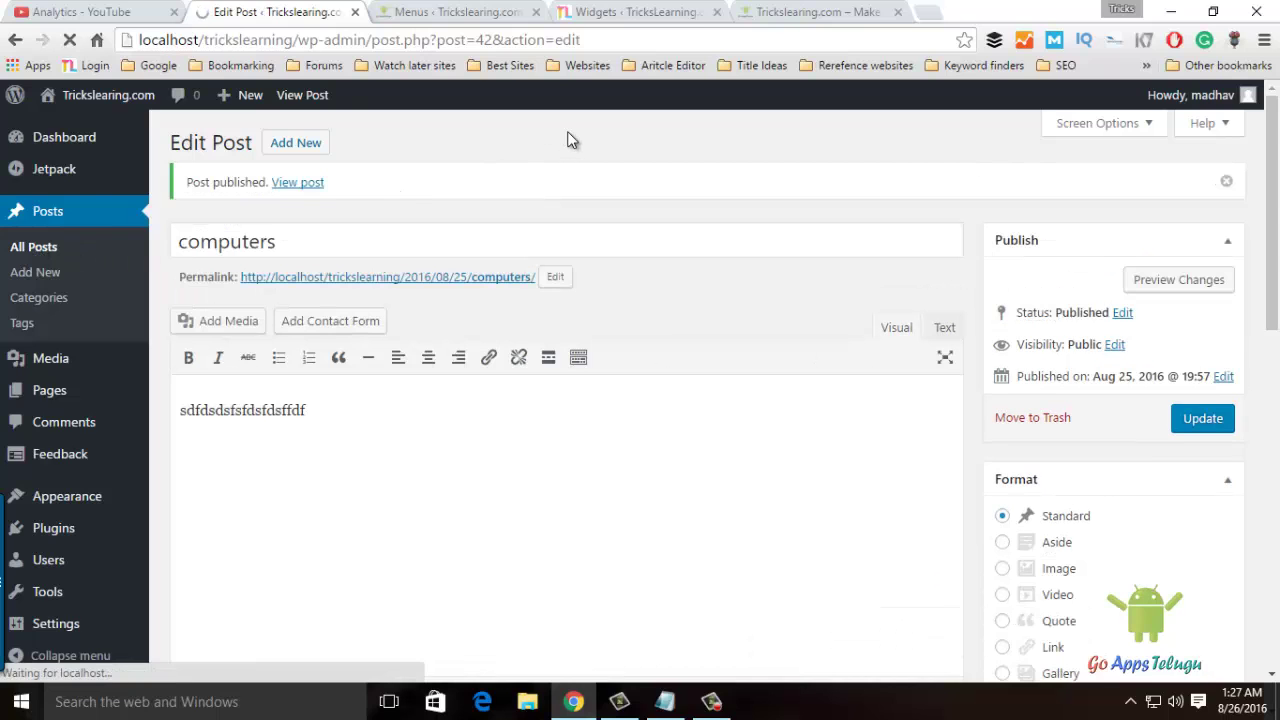